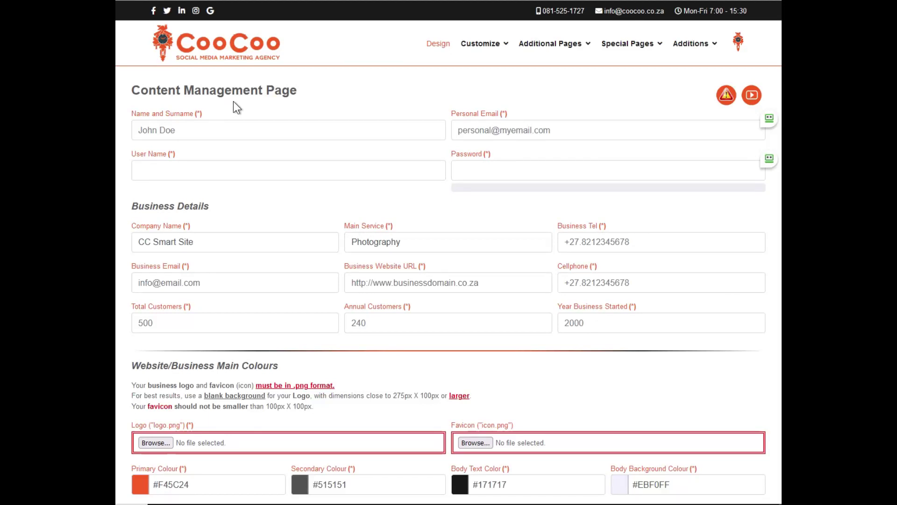
- Survey the owner name, user name, email, company, service and phone fields
left_click(215, 125)
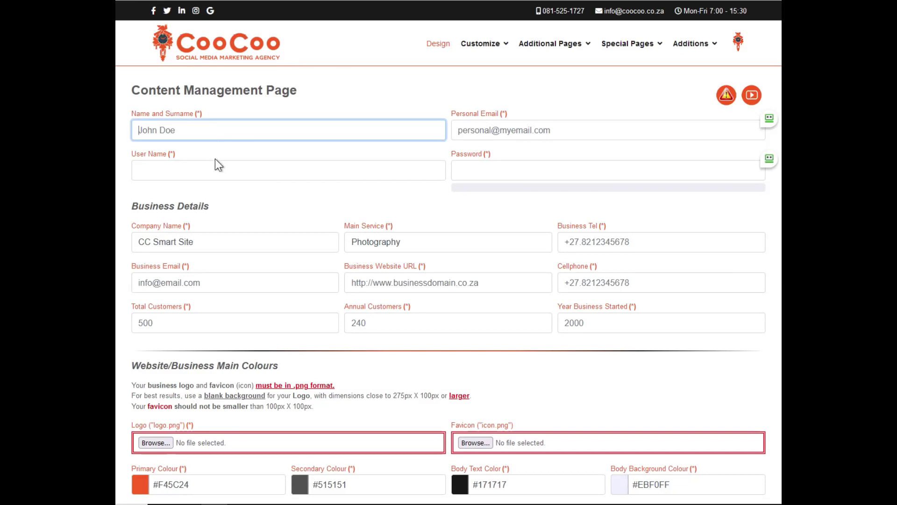
left_click(216, 162)
left_click(487, 124)
left_click(249, 245)
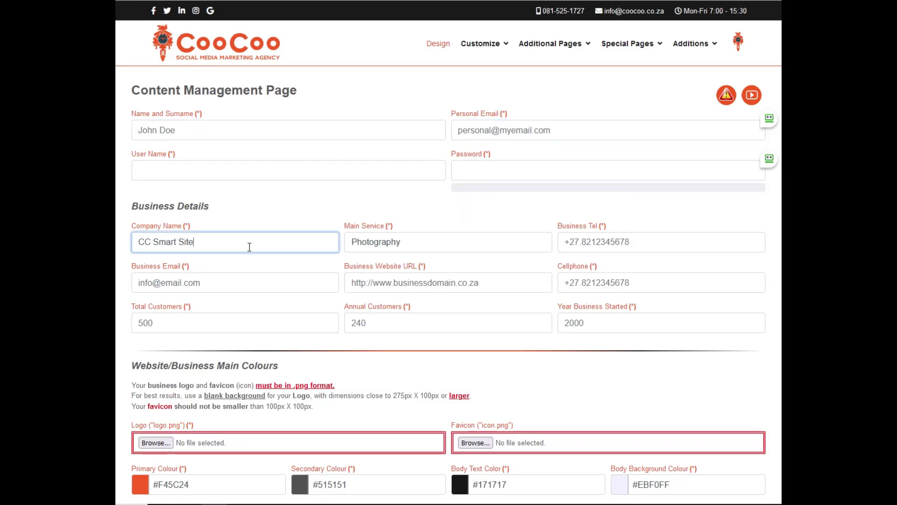
left_click(410, 246)
left_click(606, 239)
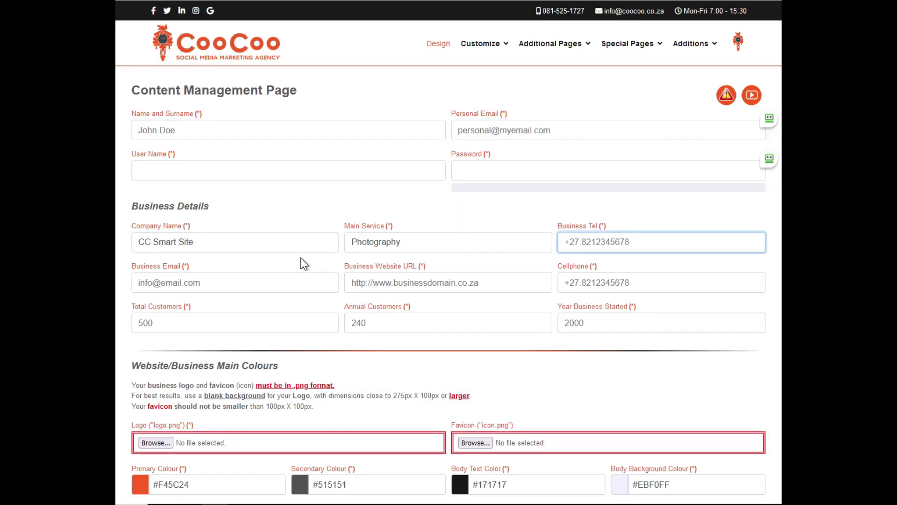
- Fill the owner's full name and personal email address from saved suggestions
left_click(228, 130)
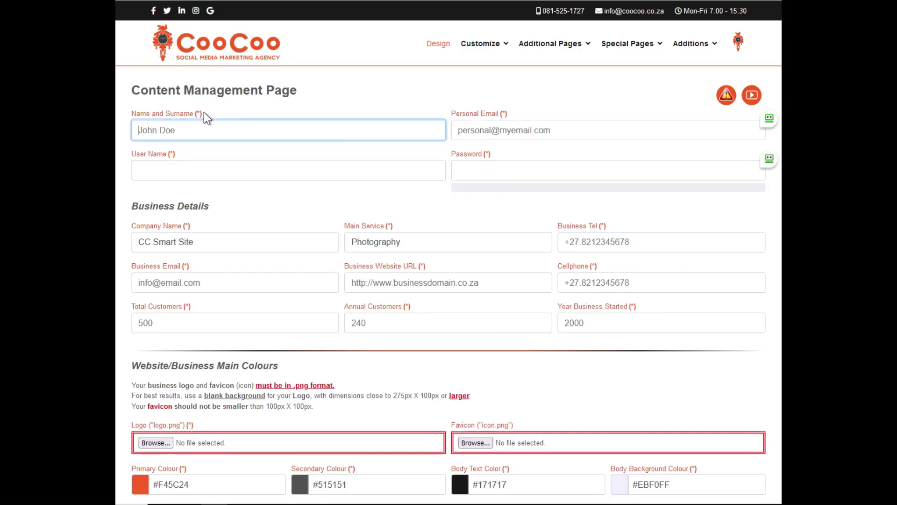
mouse_move(203, 113)
left_mouse_down()
mouse_move(125, 105)
mouse_move(132, 112)
left_mouse_up()
left_click(167, 126)
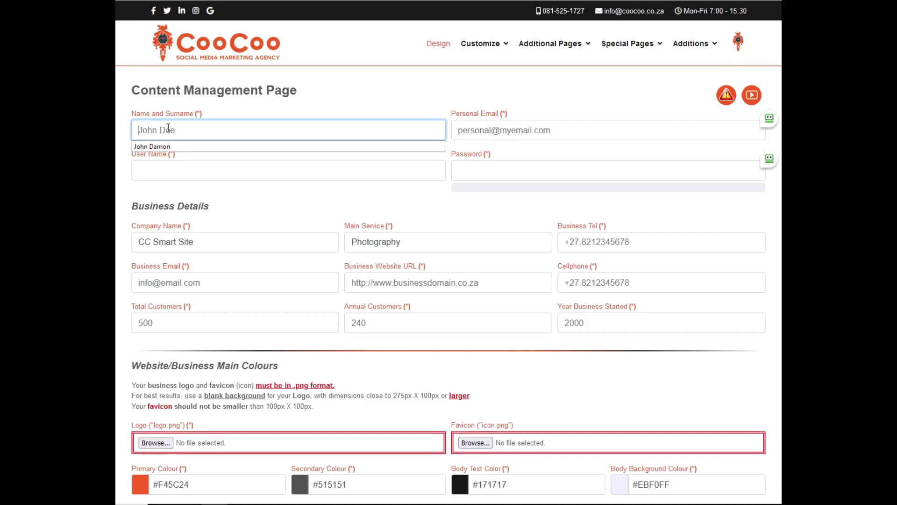
left_click(166, 144)
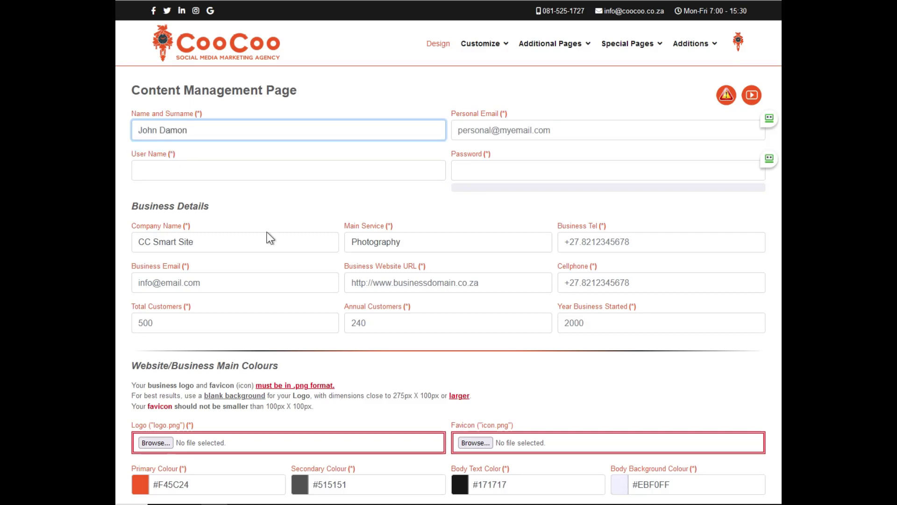
left_click(516, 112)
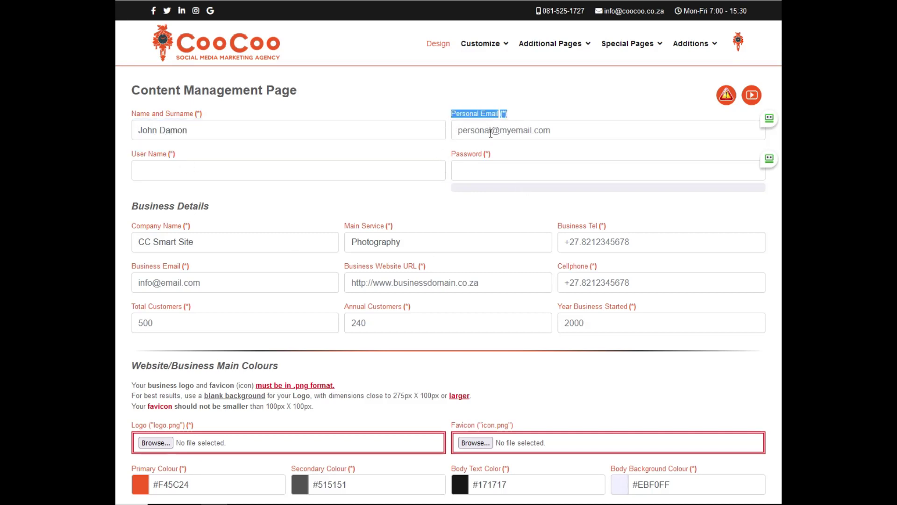
left_click(533, 133)
left_click(506, 132)
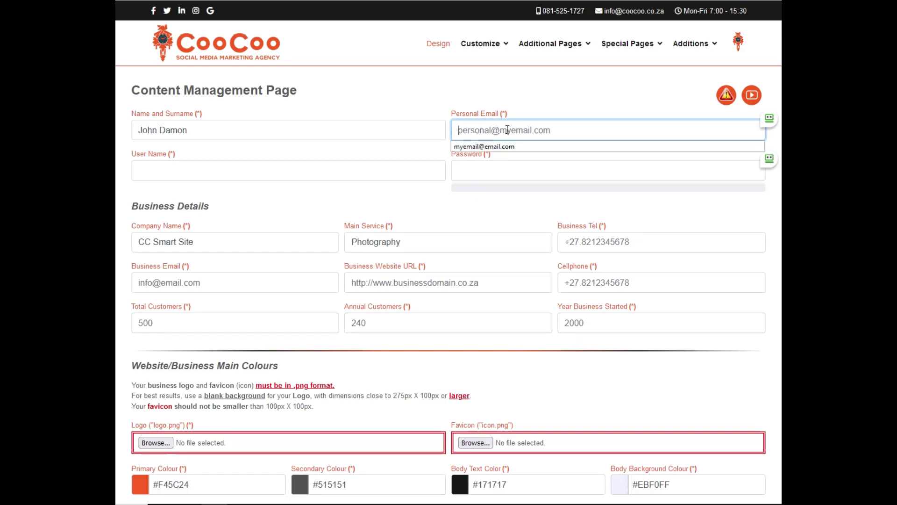
left_click(498, 148)
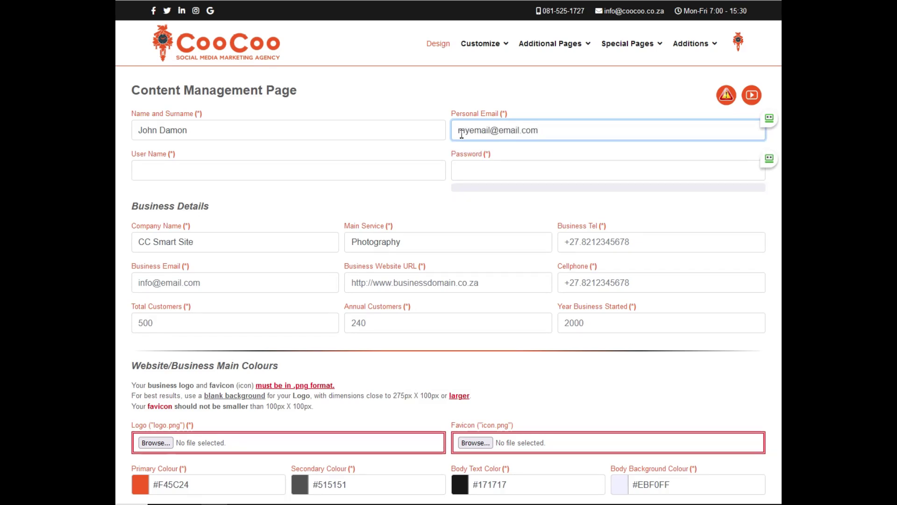
- Fill the saved user name and dismiss the password AutoFill popup
left_click(179, 164)
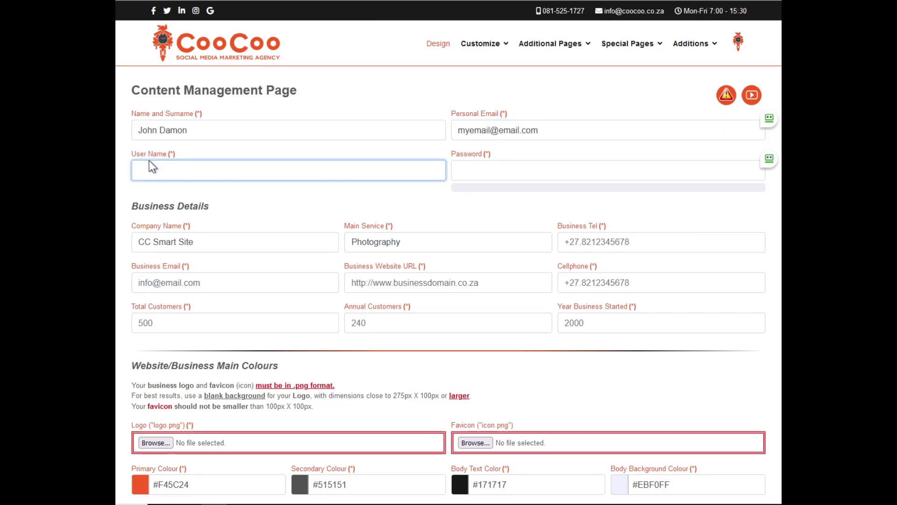
left_click(159, 165)
left_click(151, 184)
left_click_drag(493, 156, 446, 151)
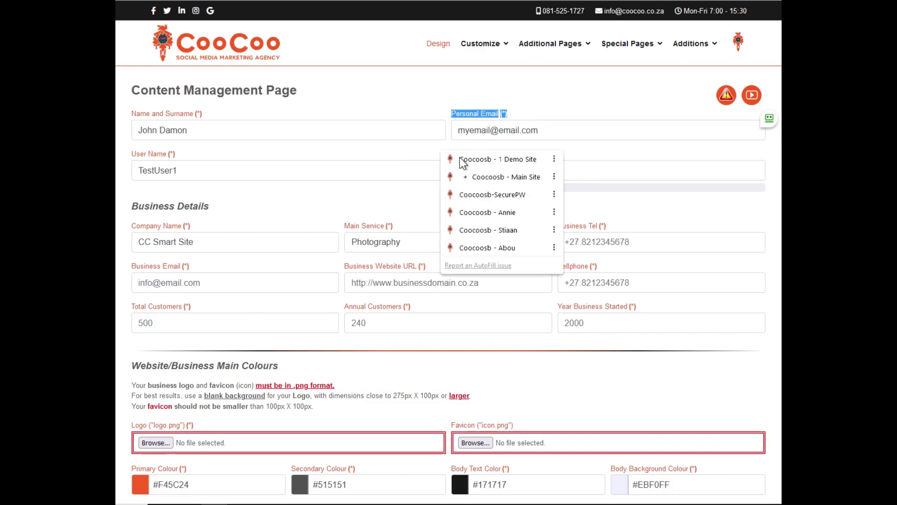
- Replace the company name CC Smart Site with My Best Company
left_click(376, 153)
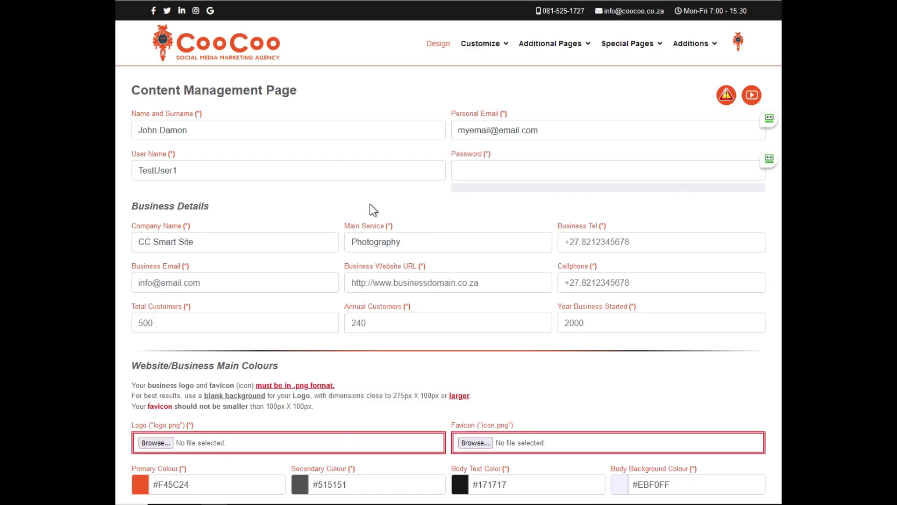
scroll(369, 204, "down", 1)
triple_click(200, 215)
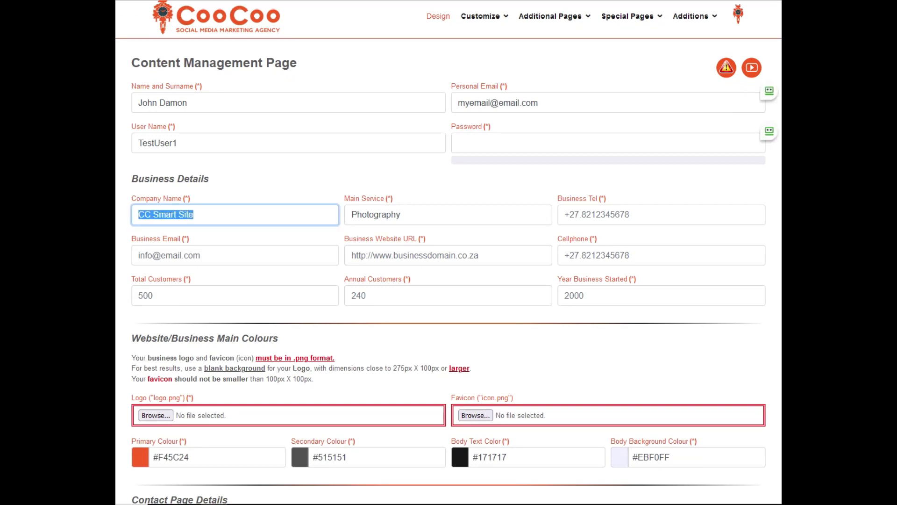
key("BackSpace")
left_click(218, 211)
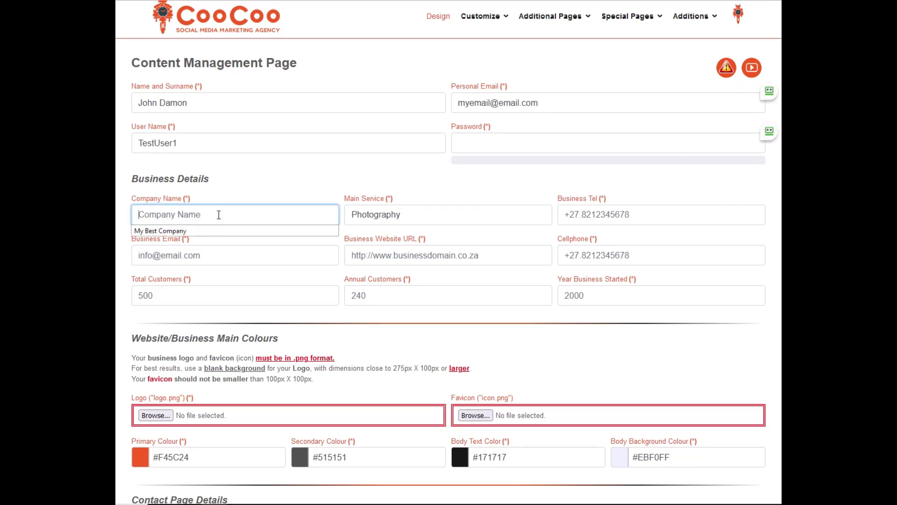
left_click(218, 231)
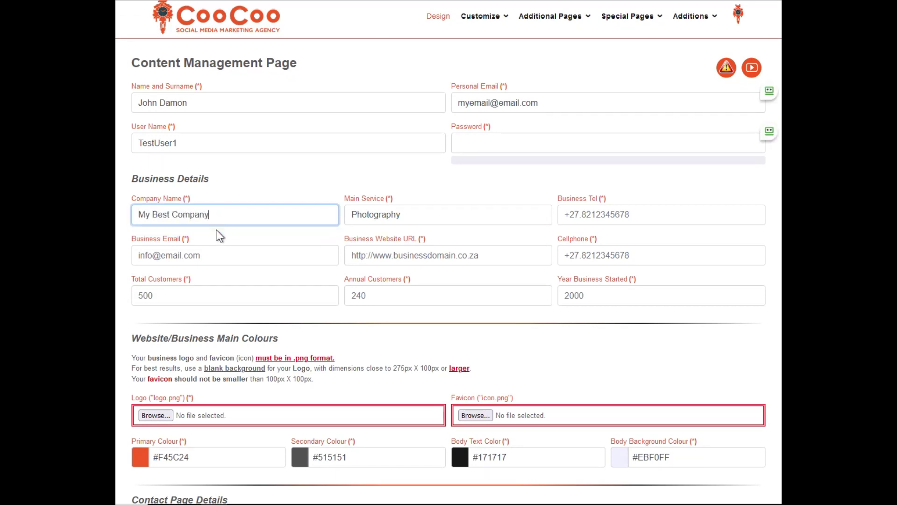
- Change the main service from Photography to Surprises
double_click(423, 216)
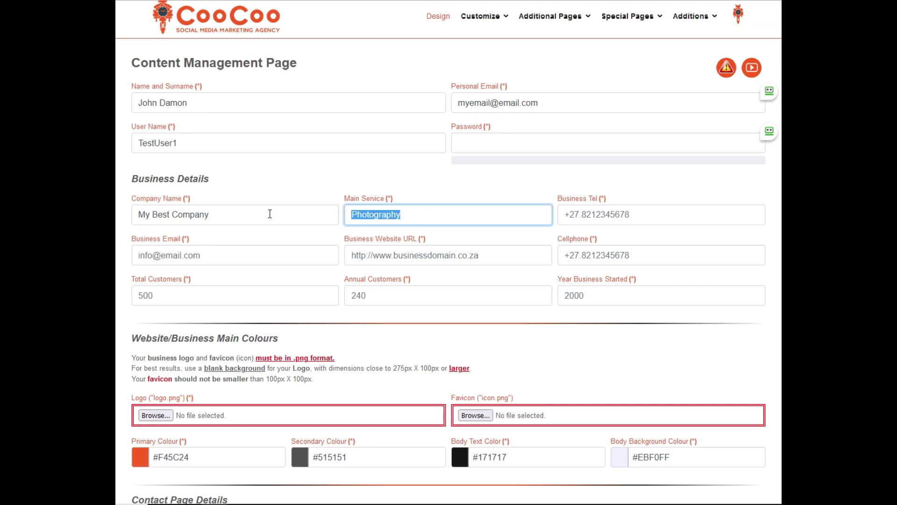
key("BackSpace")
left_click(394, 216)
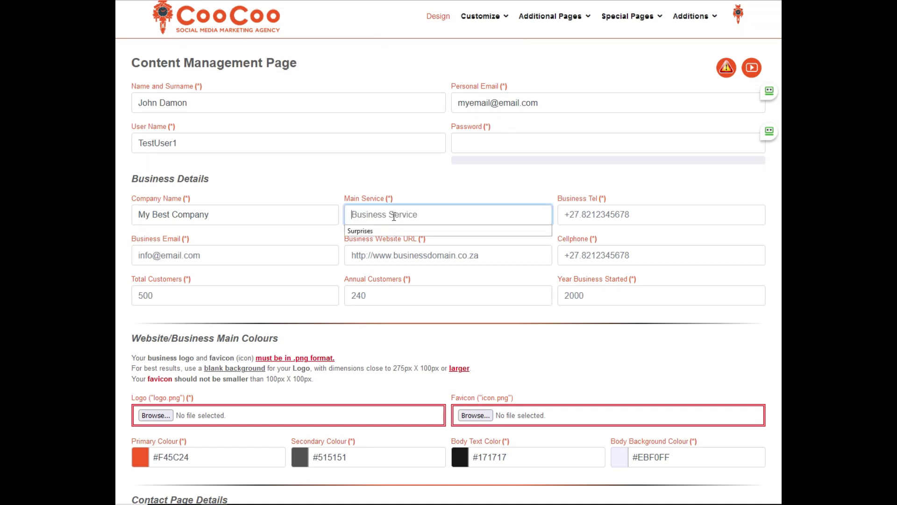
left_click(365, 232)
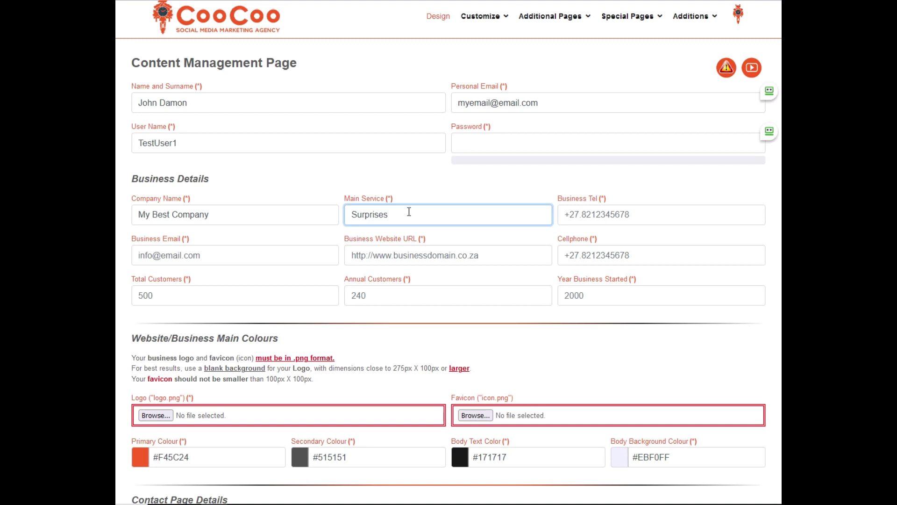
triple_click(220, 214)
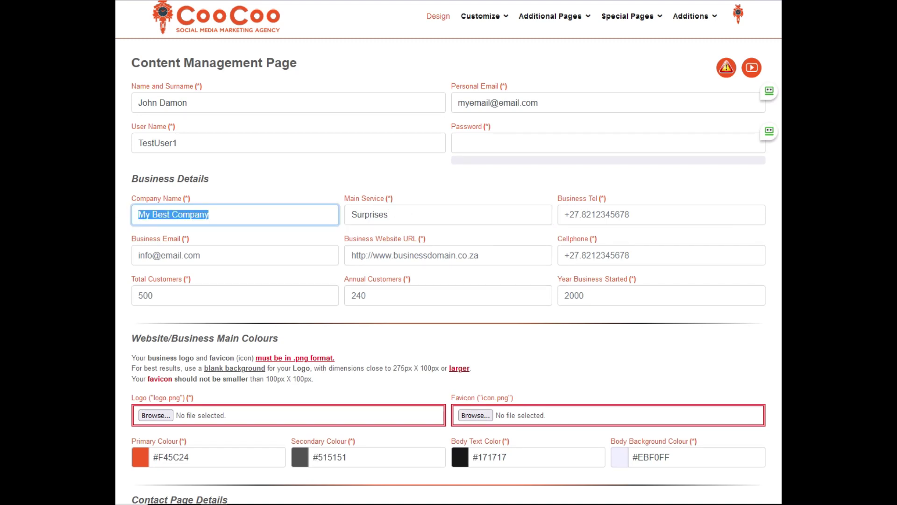
- Set the business phone to a saved number and insert two dashes into it
left_click(597, 213)
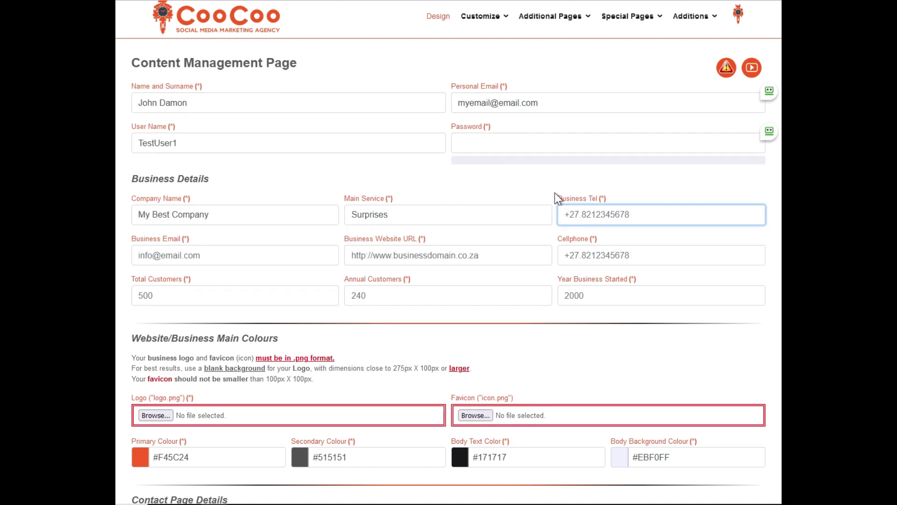
left_click(600, 217)
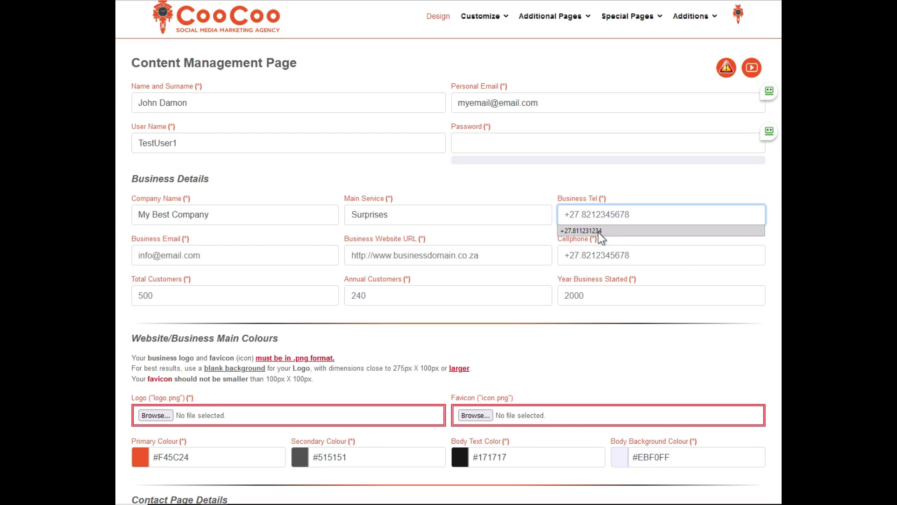
left_click(598, 231)
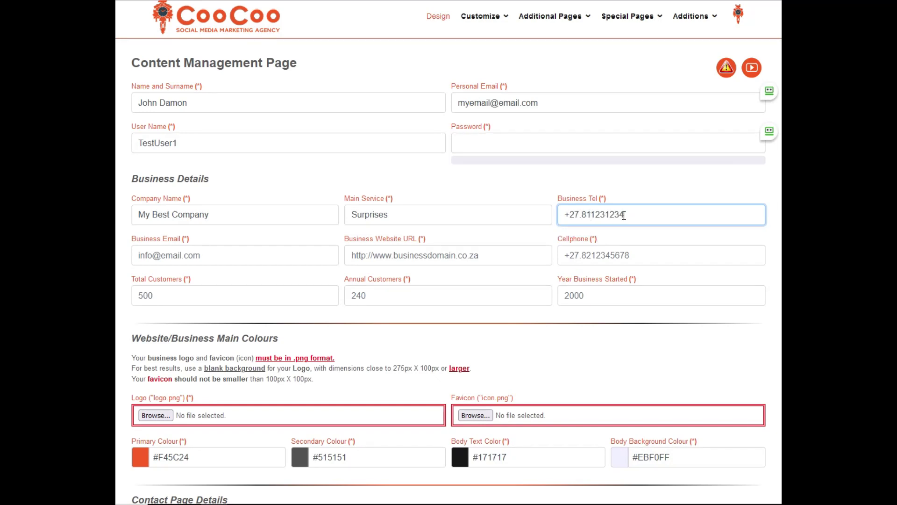
left_click(594, 216)
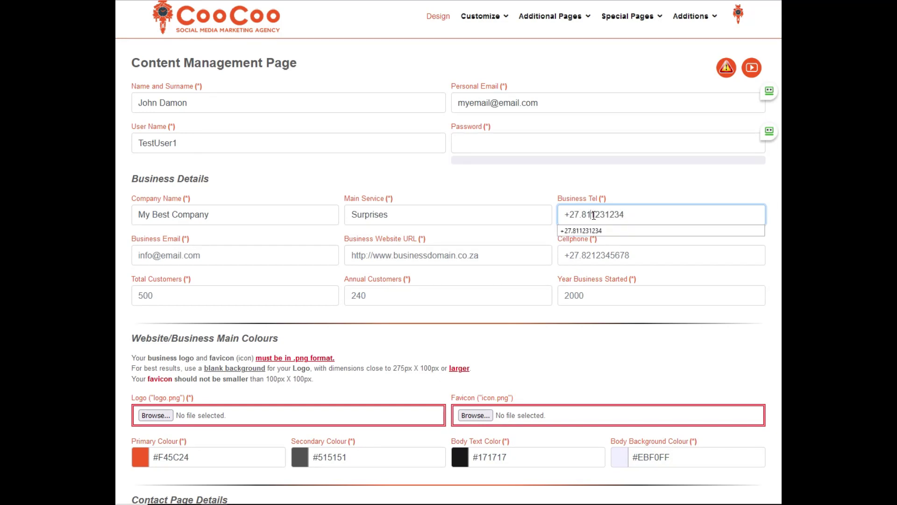
type("-")
key("Right")
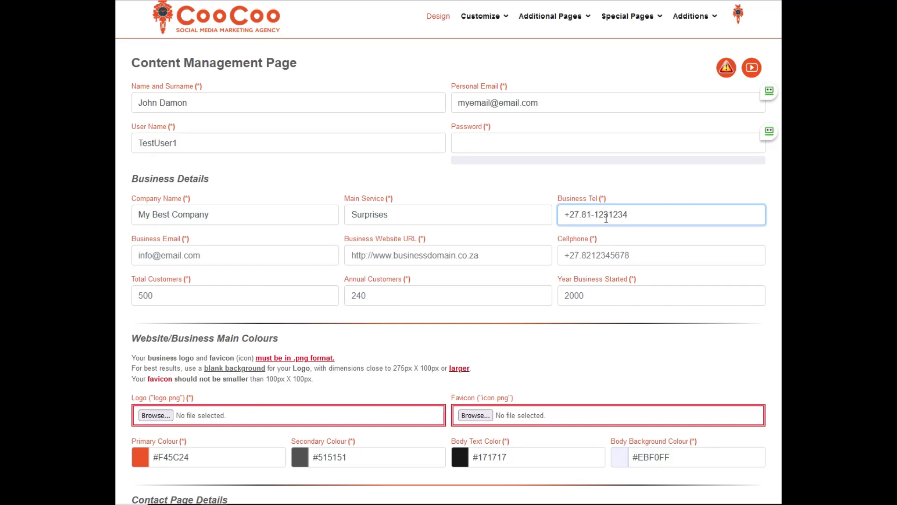
key("Right")
key("Right")
type("-")
left_click(236, 260)
- Fill the business email, website address and cellphone number from saved suggestions
left_click(221, 271)
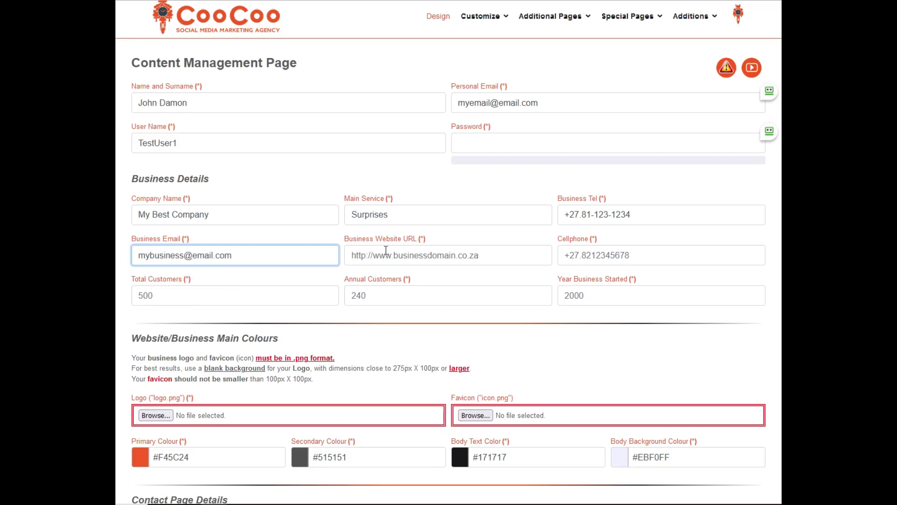
scroll(386, 250, "down", 5)
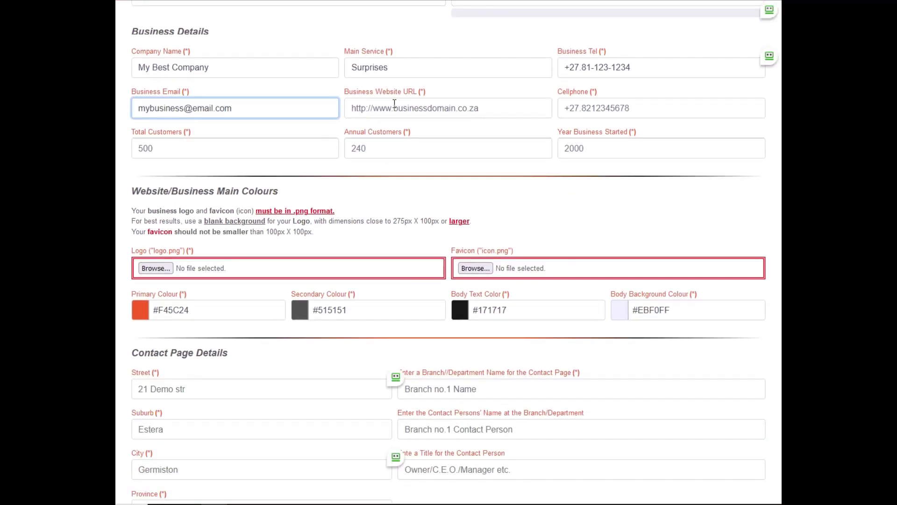
left_click(417, 108)
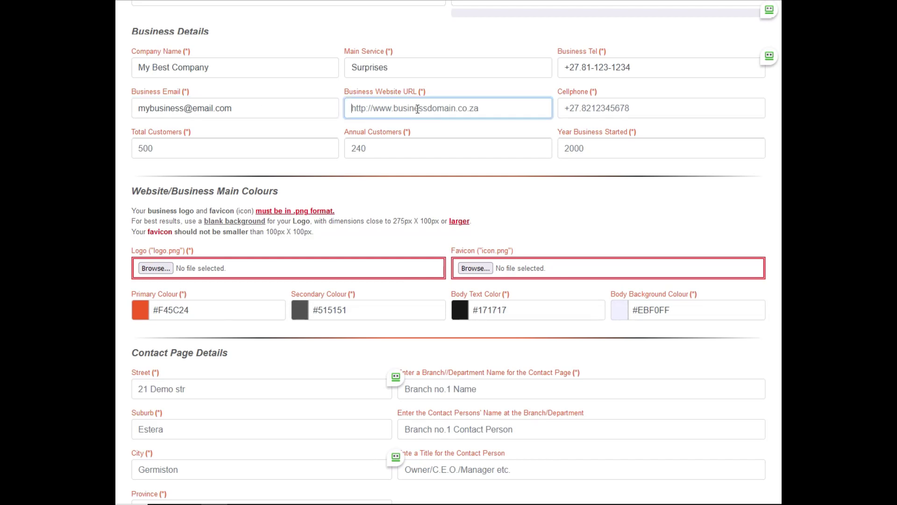
left_click(417, 109)
left_click(417, 110)
type("http://www.mybusiness.com")
left_click(576, 107)
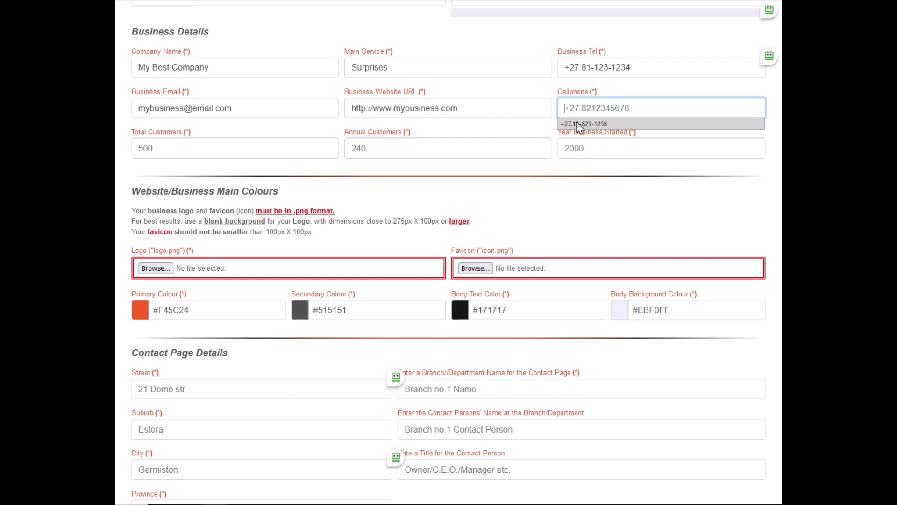
left_click(576, 121)
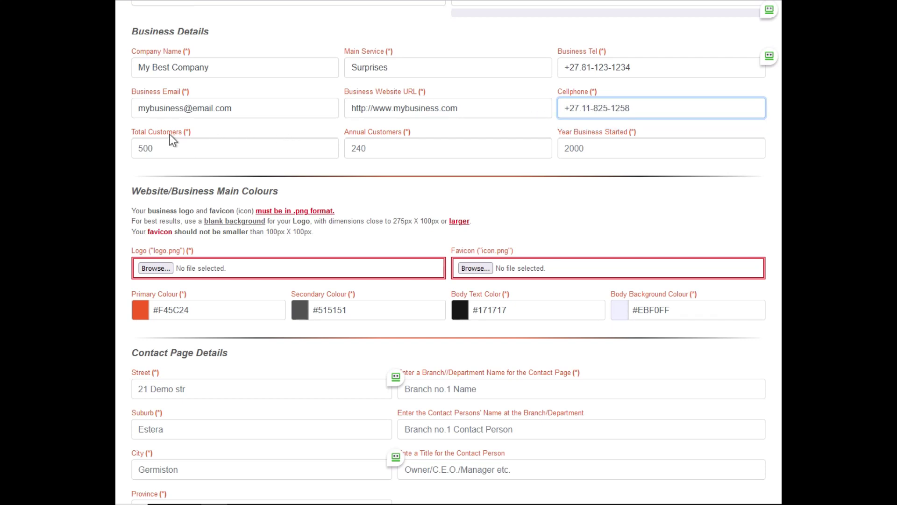
mouse_move(169, 139)
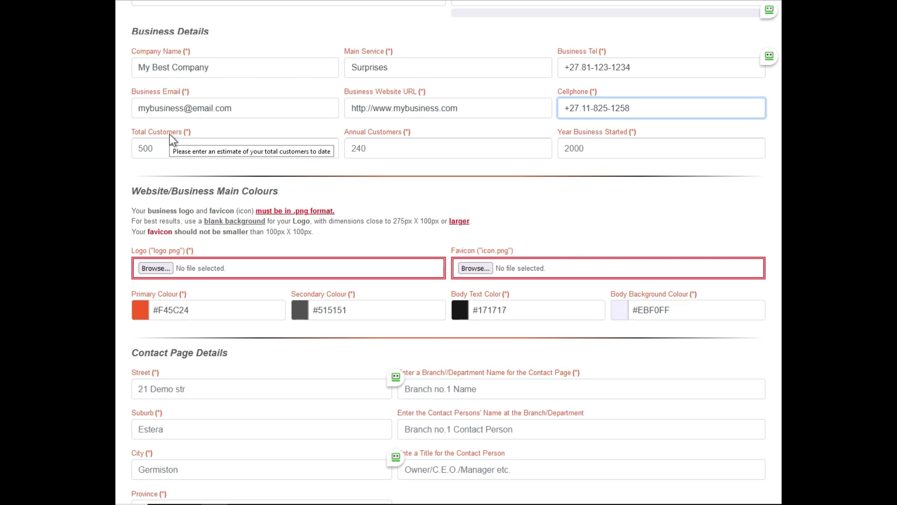
- Enter Total Customers 1850, Annual Customers 552 and Year Business Started 2015
left_click(174, 150)
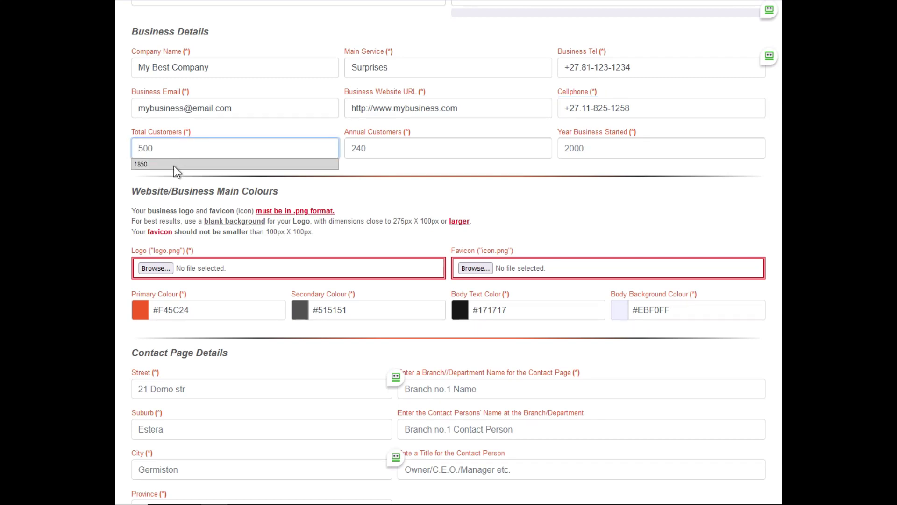
left_click(173, 166)
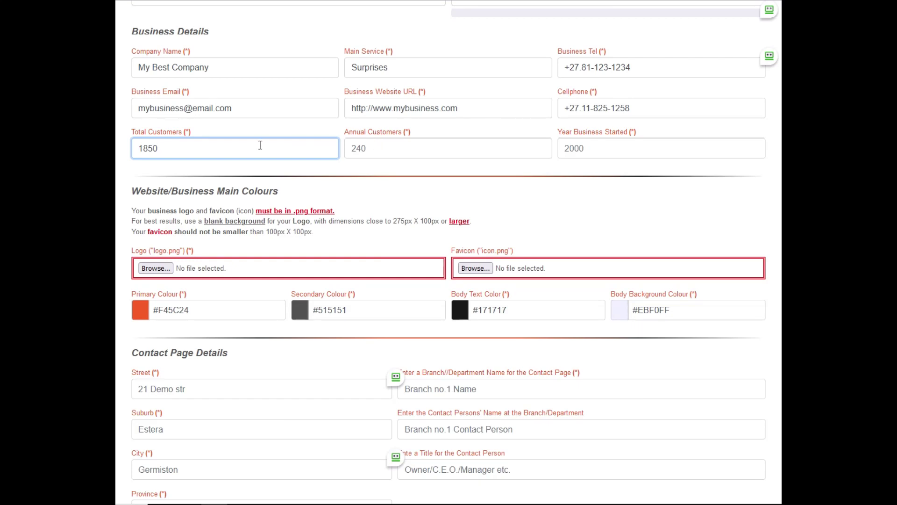
left_click(371, 148)
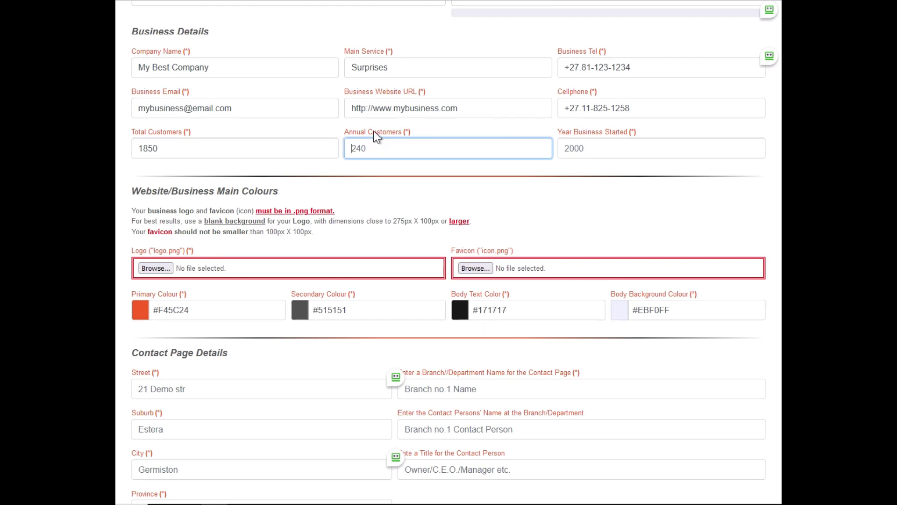
left_click(364, 148)
left_click(362, 163)
type("552")
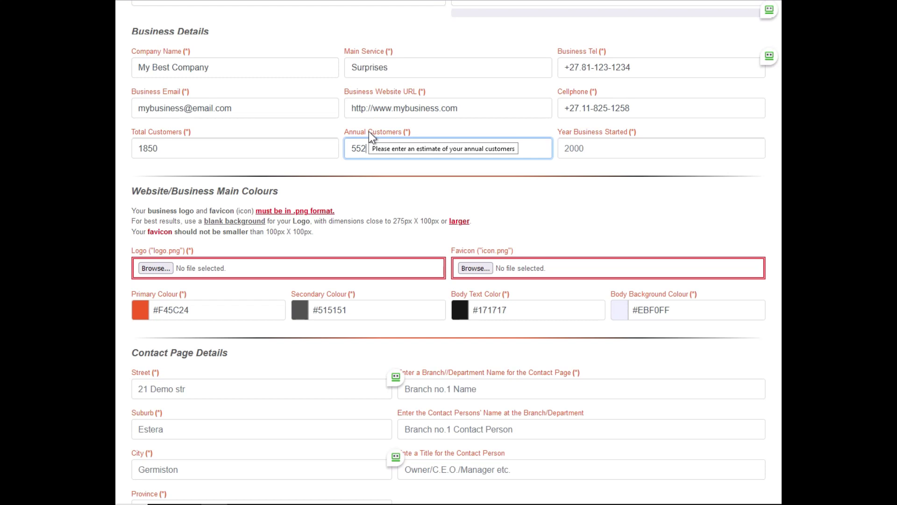
left_click(574, 149)
left_click(574, 163)
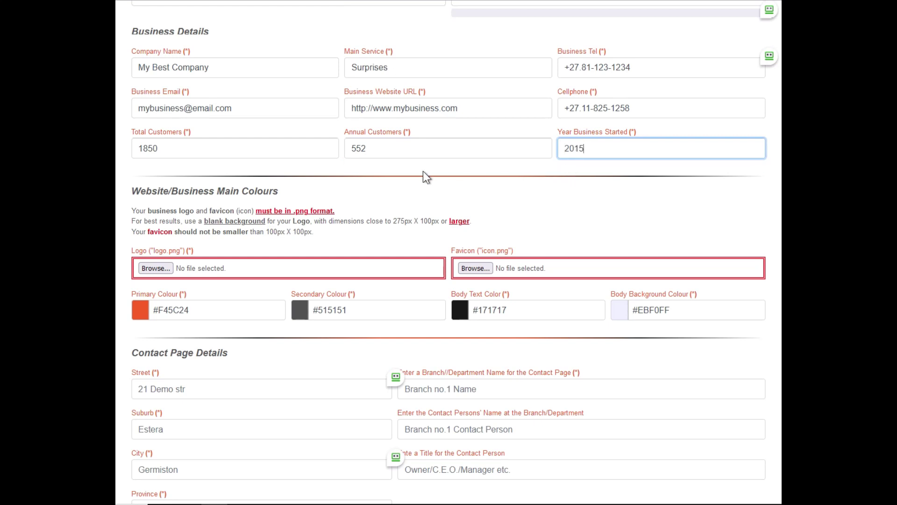
scroll(423, 171, "down", 3)
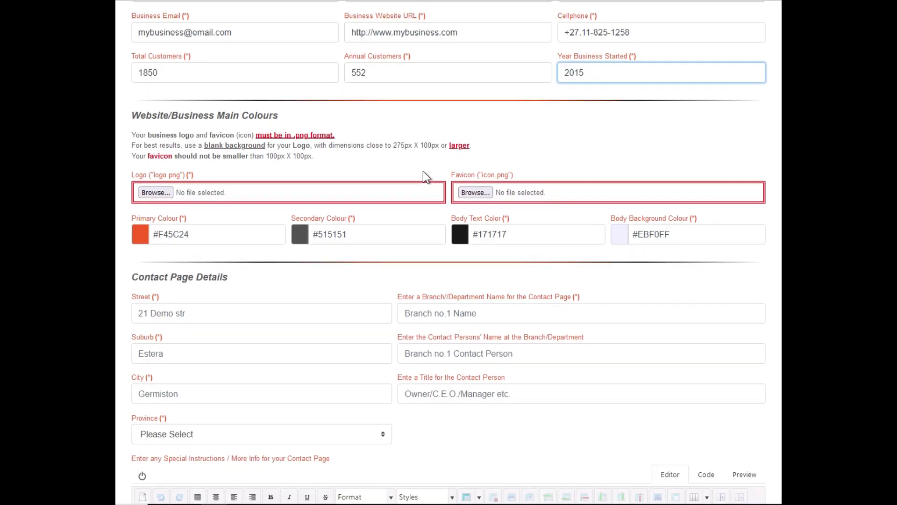
left_click(584, 74)
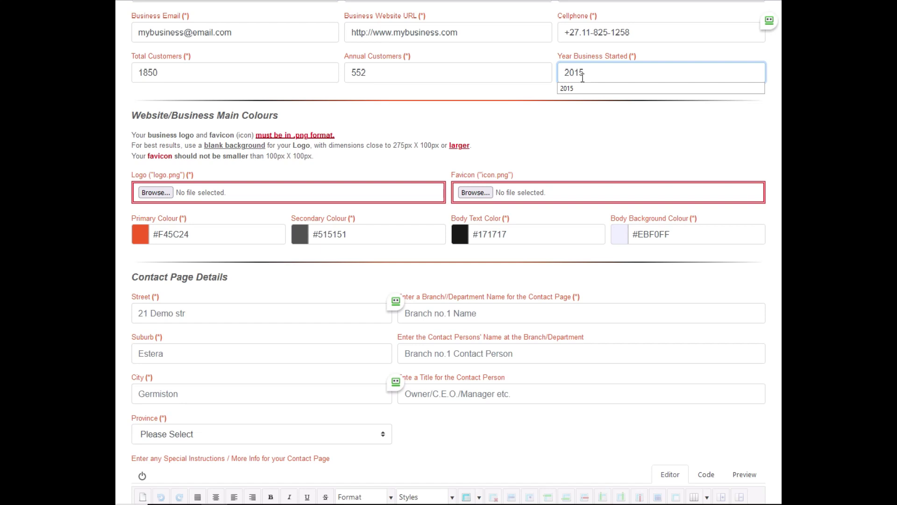
- Attach the Logo-Site.png logo and set the primary colour to red #EC0000
left_click(523, 89)
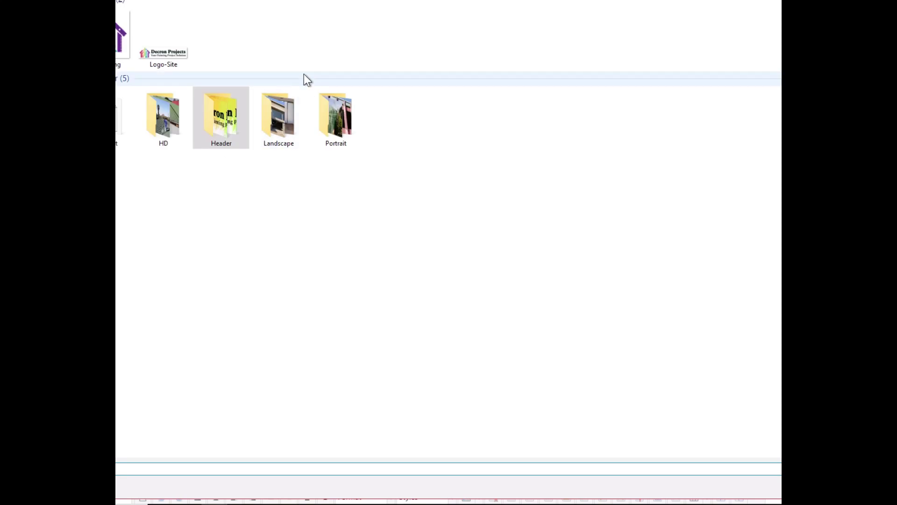
key("Escape")
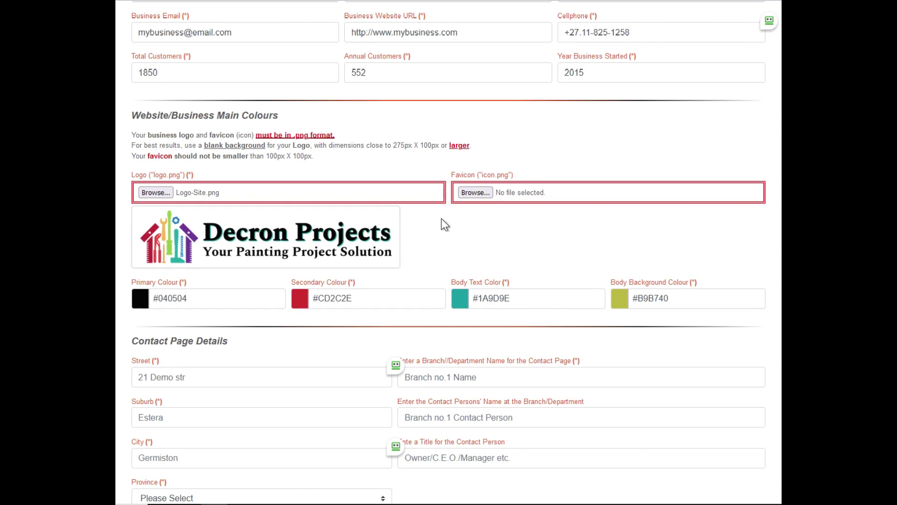
left_click(244, 298)
left_click_drag(236, 327, 252, 312)
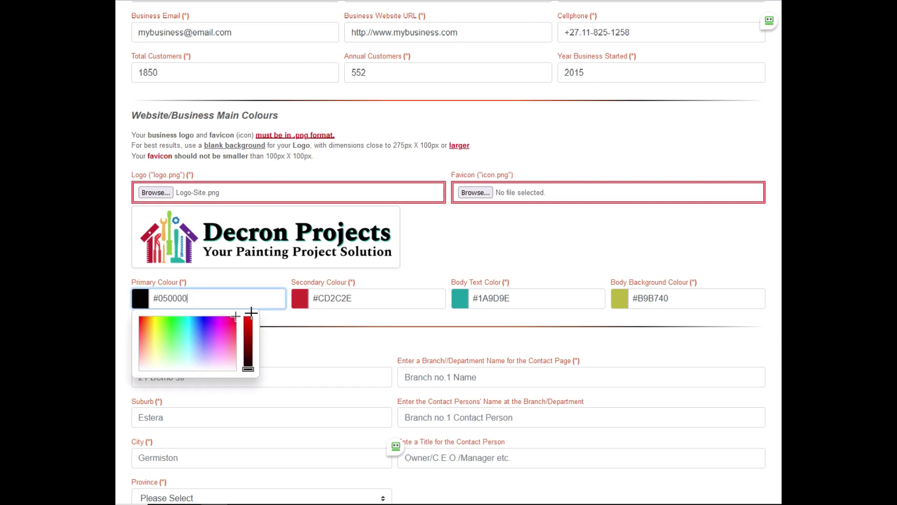
left_click(248, 320)
- Set the secondary colour to purple #8B188B and body text to dark grey #232323
left_click(335, 299)
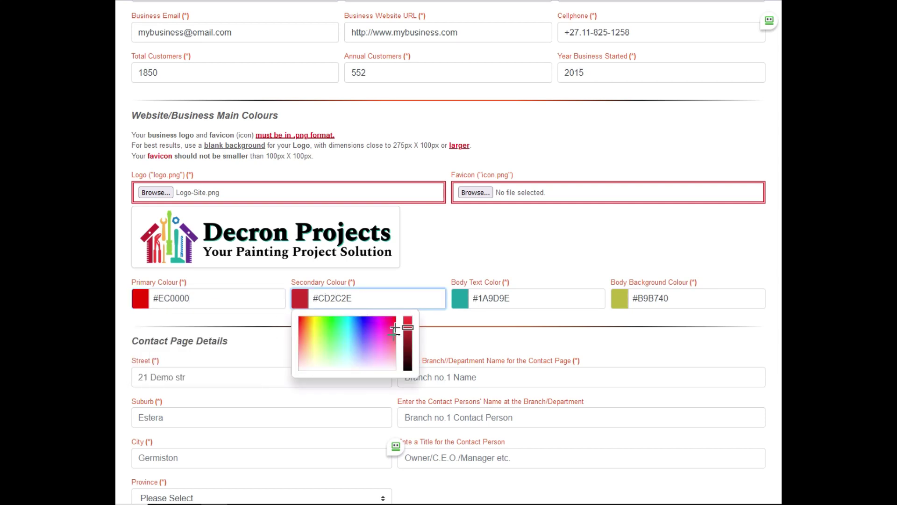
left_click(378, 323)
left_click_drag(407, 328, 408, 342)
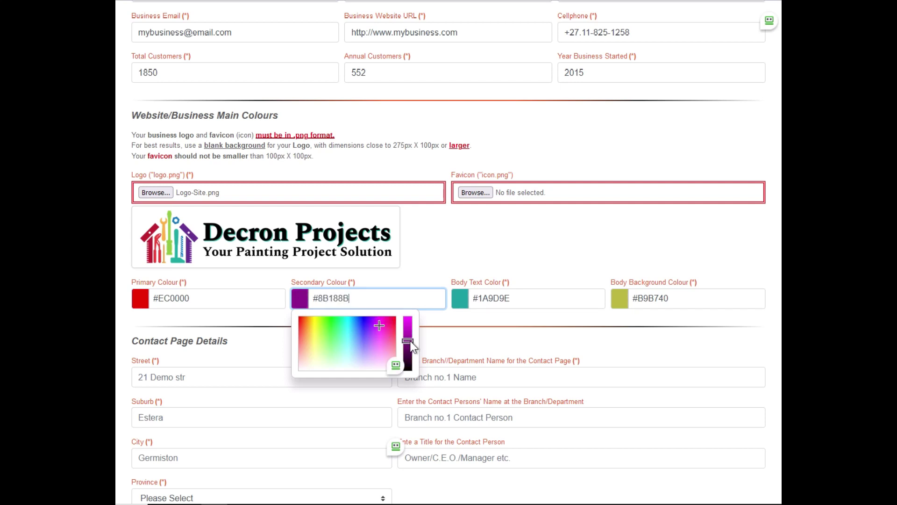
left_click(502, 295)
left_click_drag(570, 337, 556, 362)
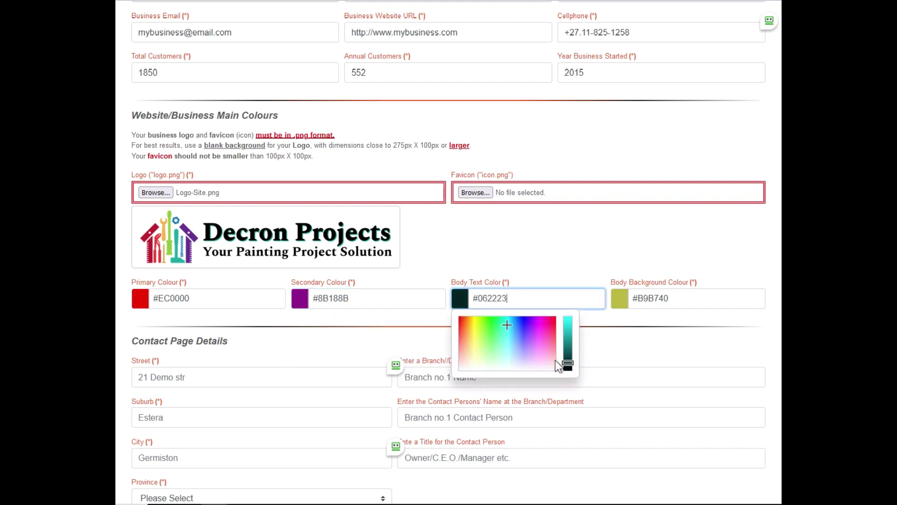
left_click(521, 369)
- Set the body background colour to light grey #DDDDDD
left_click(656, 305)
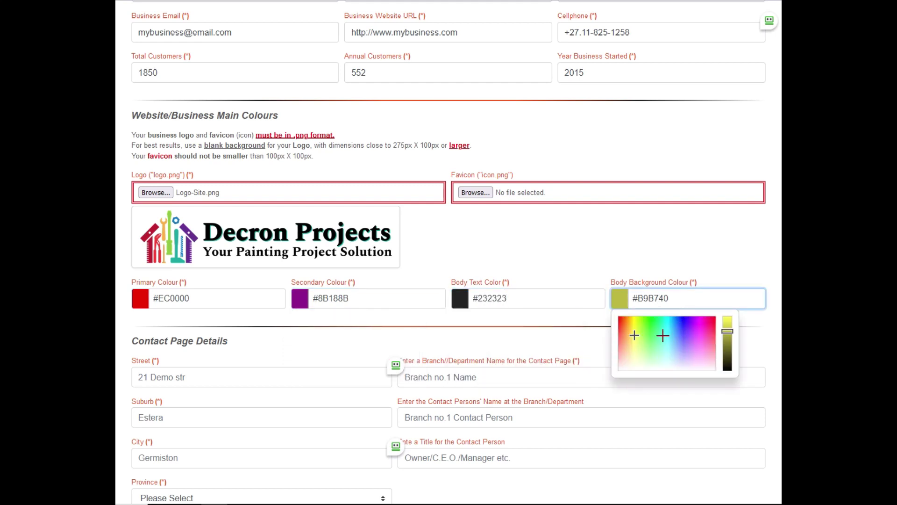
left_click(641, 370)
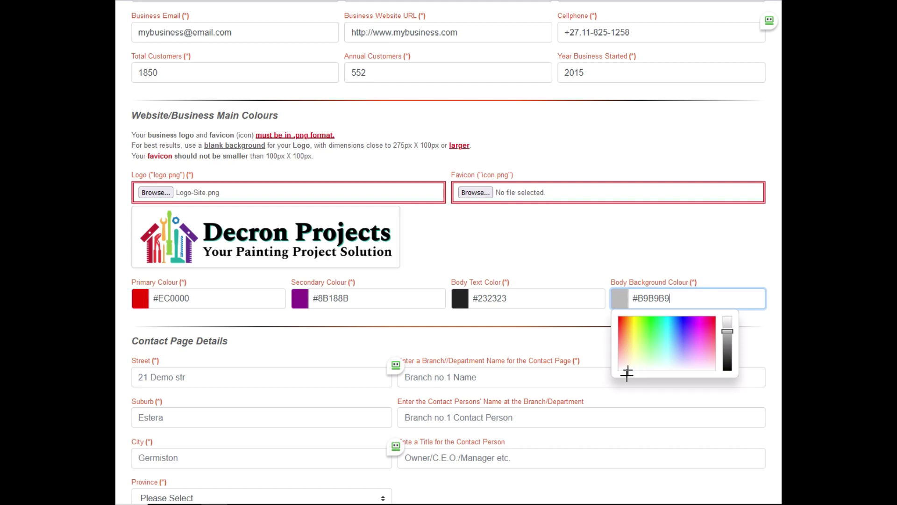
left_click_drag(725, 331, 724, 324)
left_click(604, 249)
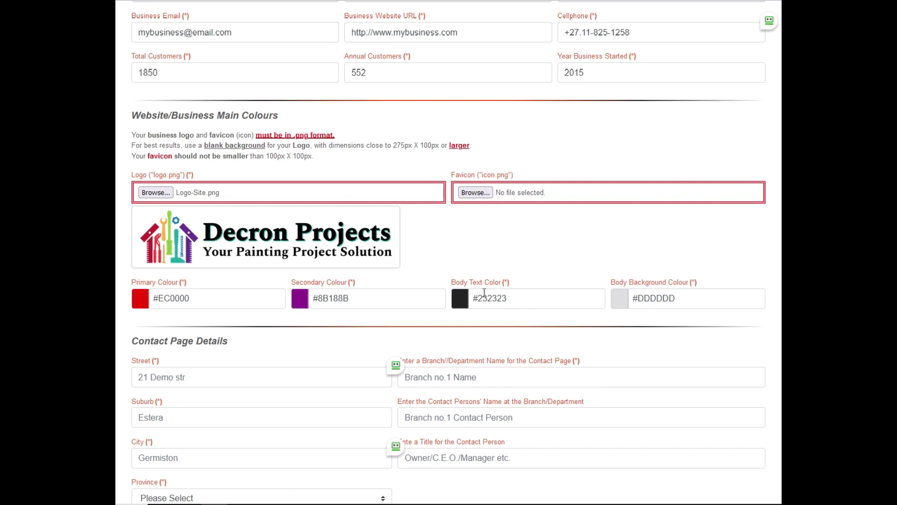
- Fill the address: 1 My Street, My Suburb, My City, province Gauteng
scroll(524, 225, "down", 2)
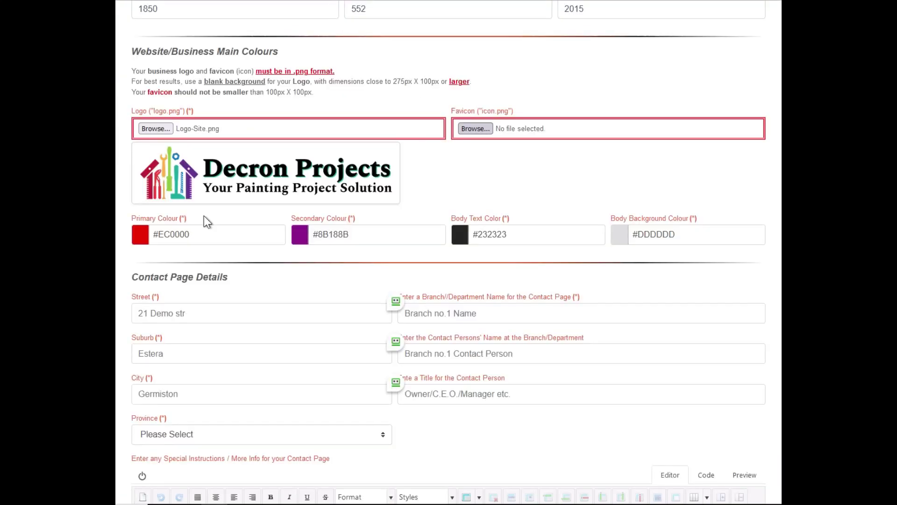
scroll(345, 224, "down", 1)
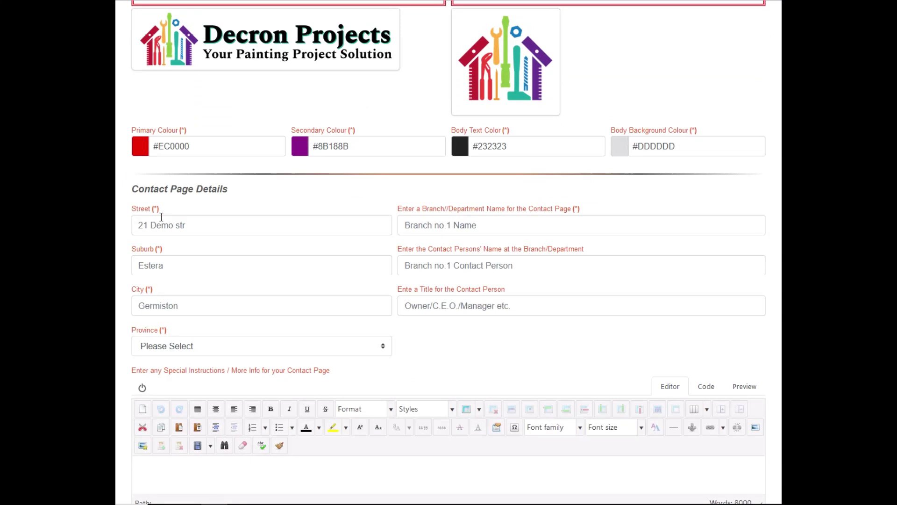
left_click(162, 225)
left_click(169, 244)
left_click(171, 264)
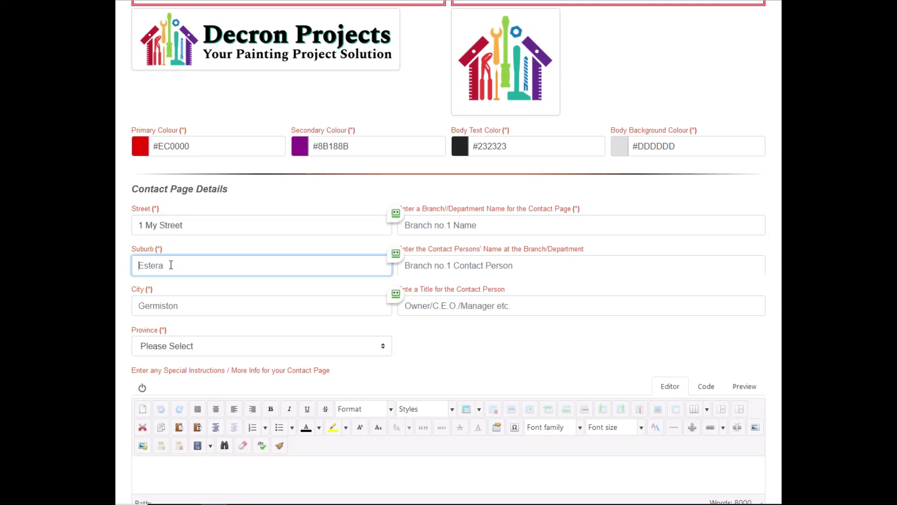
left_click(169, 279)
left_click(168, 306)
left_click(167, 321)
type("My City")
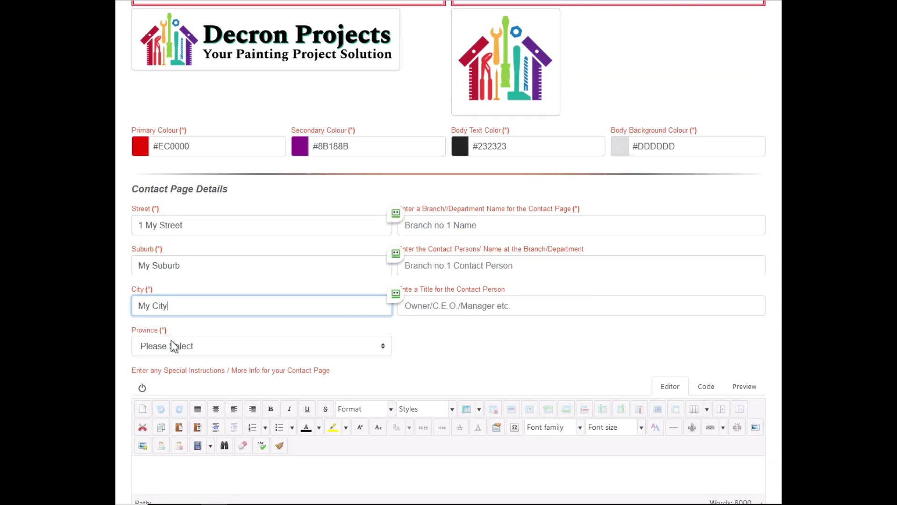
left_click(172, 342)
left_click(158, 237)
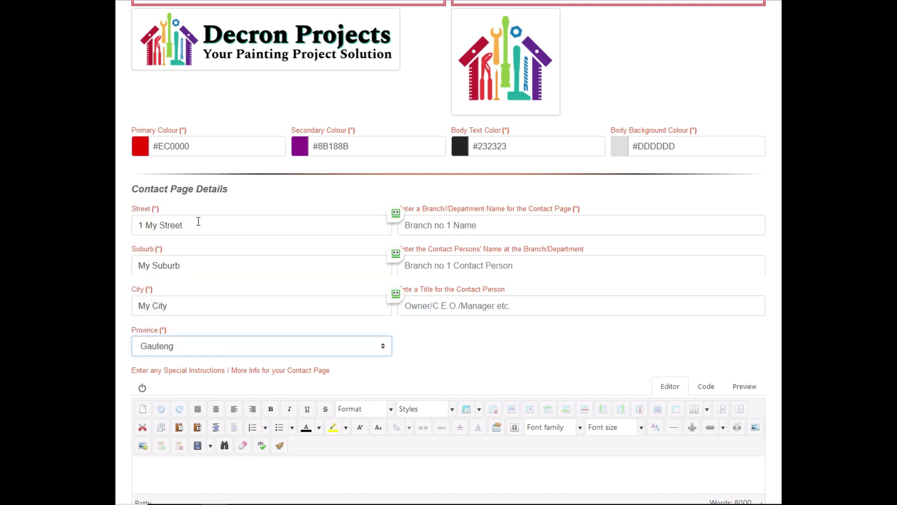
- Set branch Main Department and contact My MAIN Guy, titled Head of Services
left_click(491, 225)
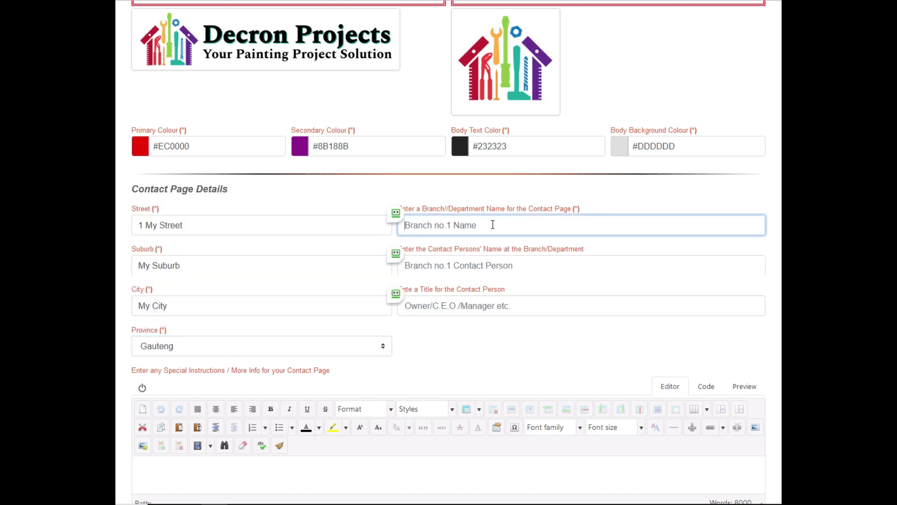
left_click(458, 225)
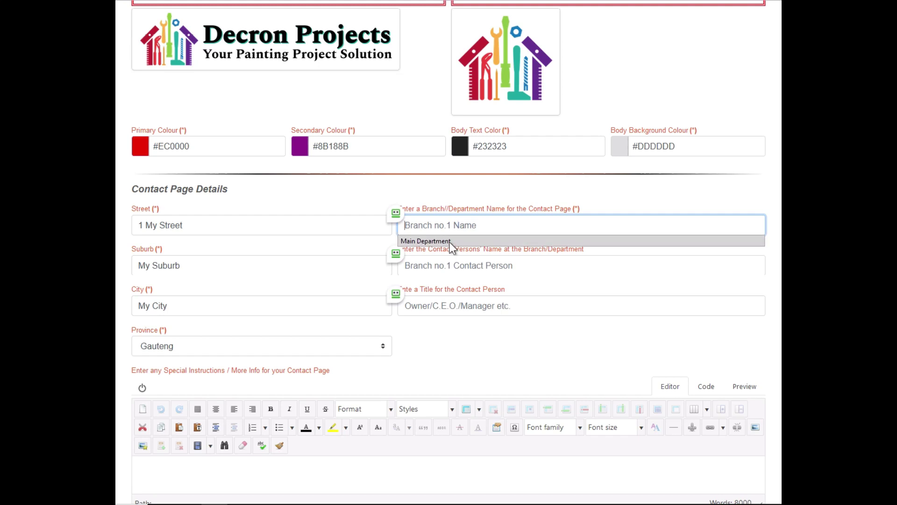
left_click(449, 242)
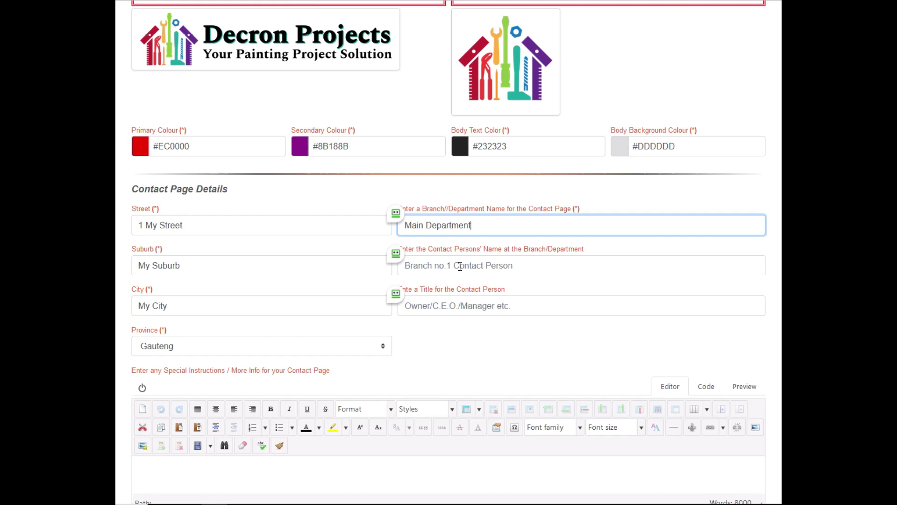
left_click(460, 265)
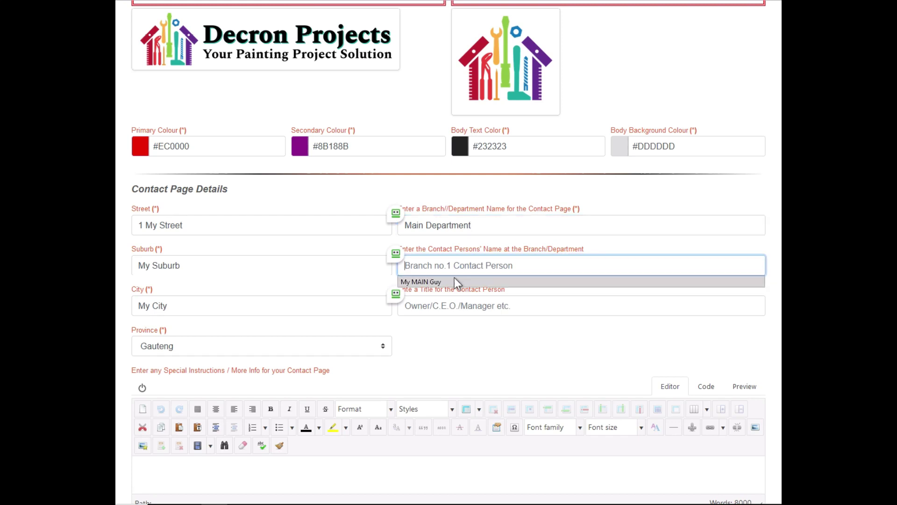
left_click(454, 280)
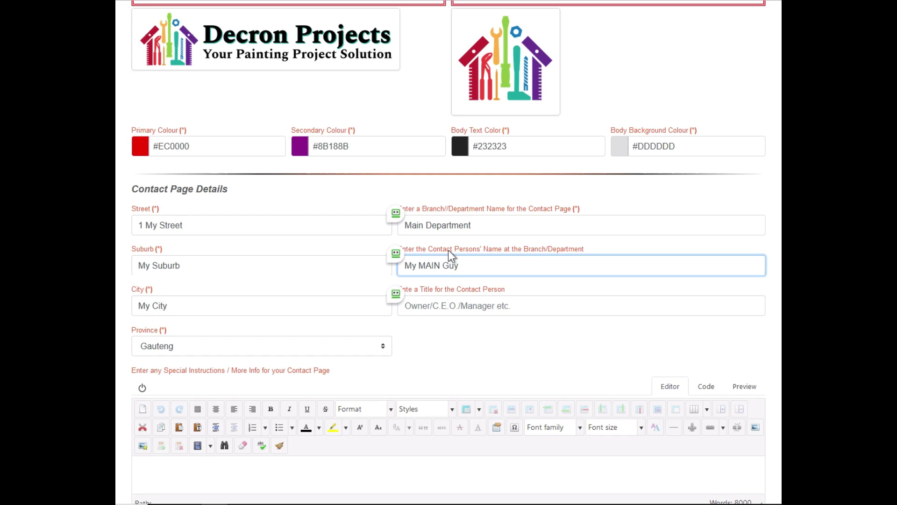
left_click(465, 245)
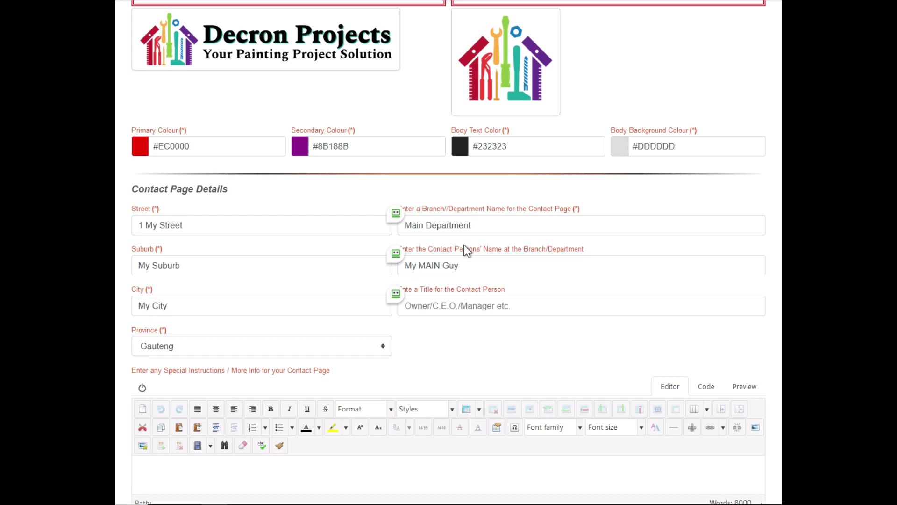
left_click(453, 306)
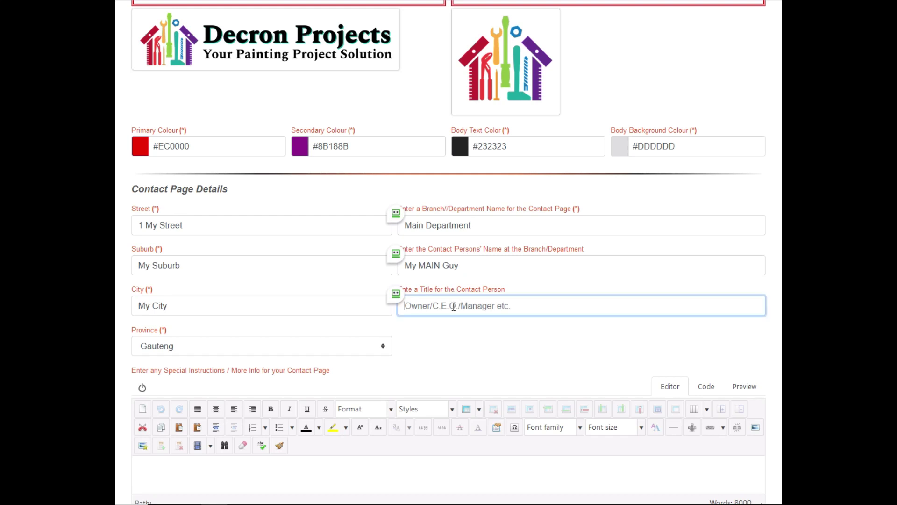
left_click(425, 322)
scroll(425, 323, "down", 1)
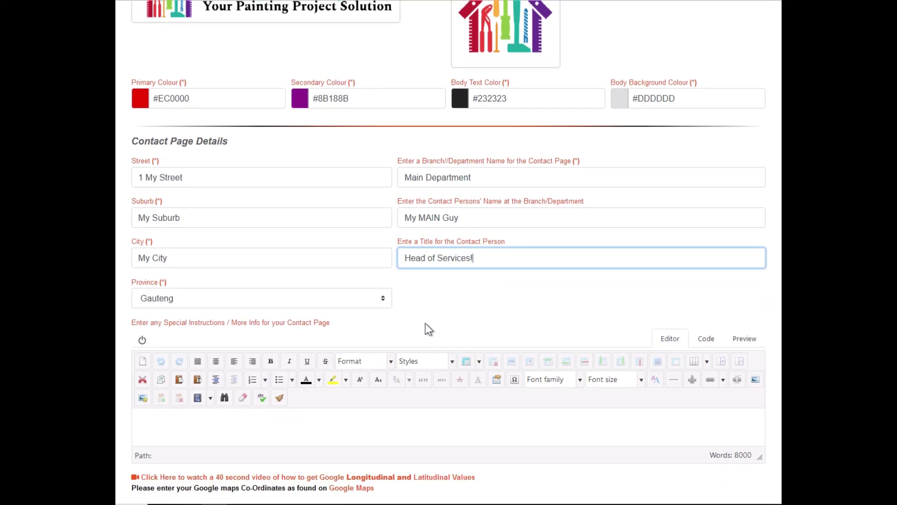
scroll(425, 323, "down", 1)
scroll(426, 324, "down", 1)
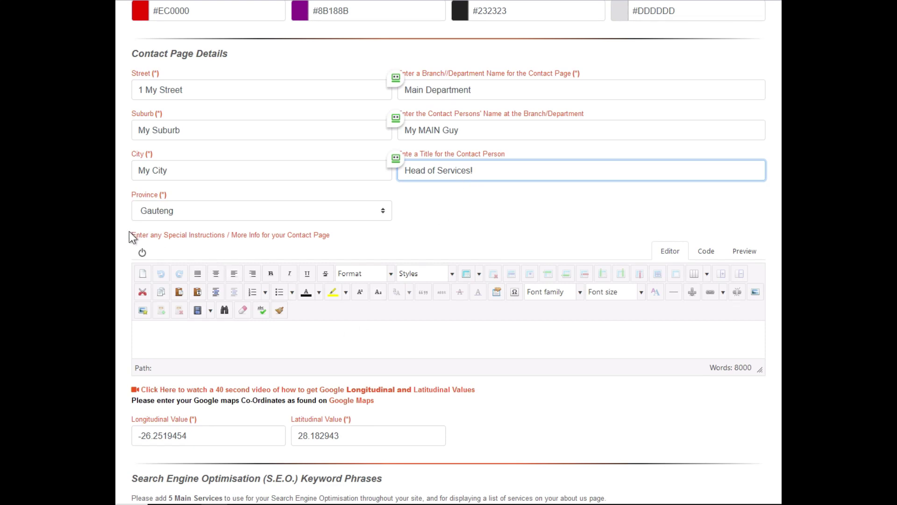
- Type 'Please contact us during business hours only!' into the Special Instructions editor
left_click_drag(129, 232, 324, 233)
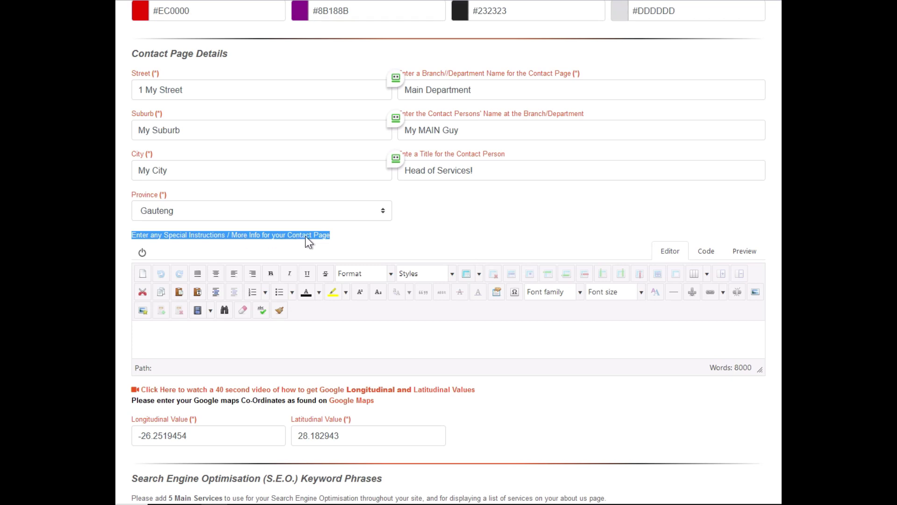
left_click(337, 235)
left_click(210, 331)
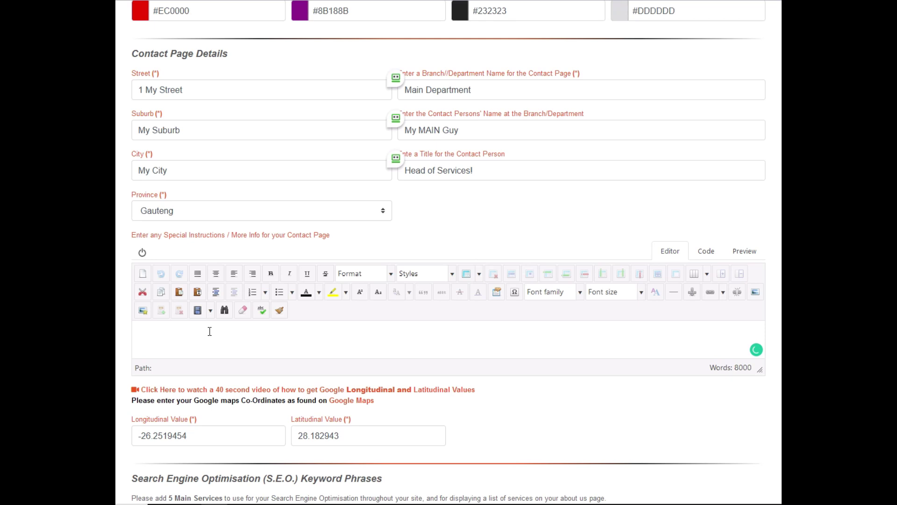
type("Please co")
type("ntact us d")
type("uring busin")
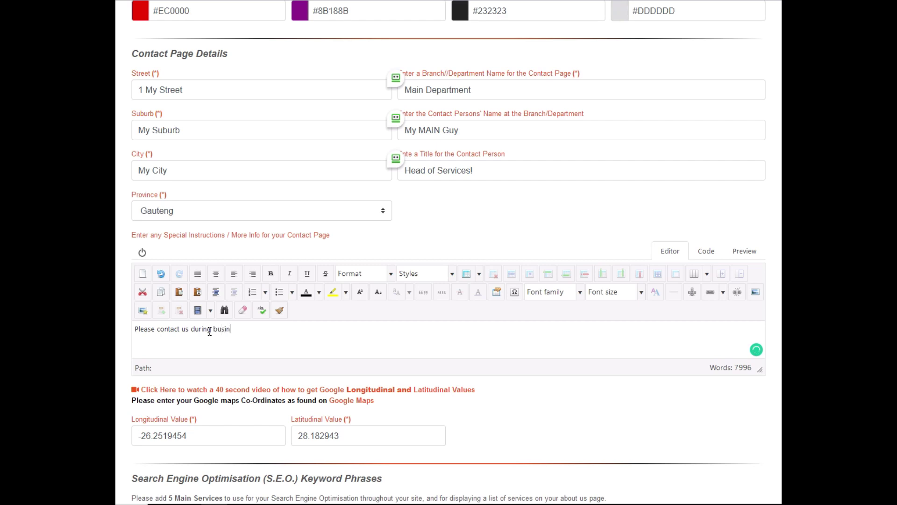
type("ess hour")
type("s on")
type("ly")
type("!")
scroll(210, 333, "down", 3)
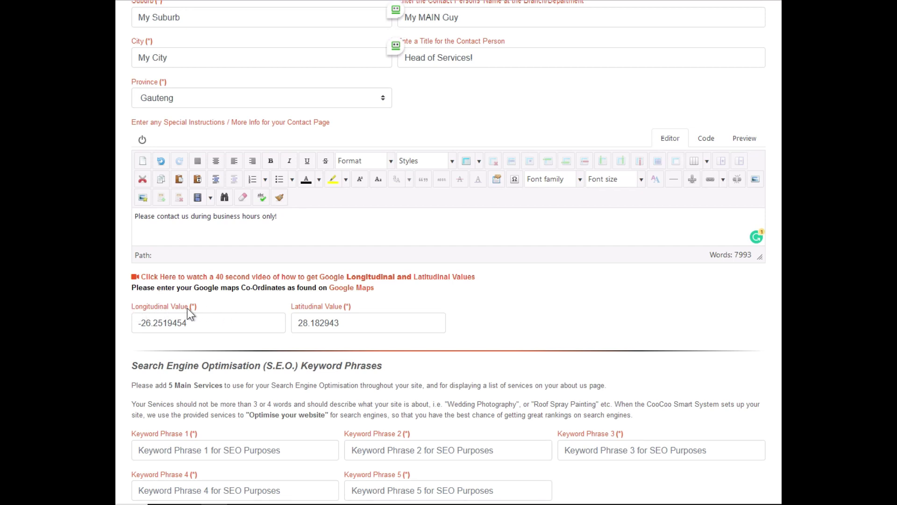
mouse_move(190, 312)
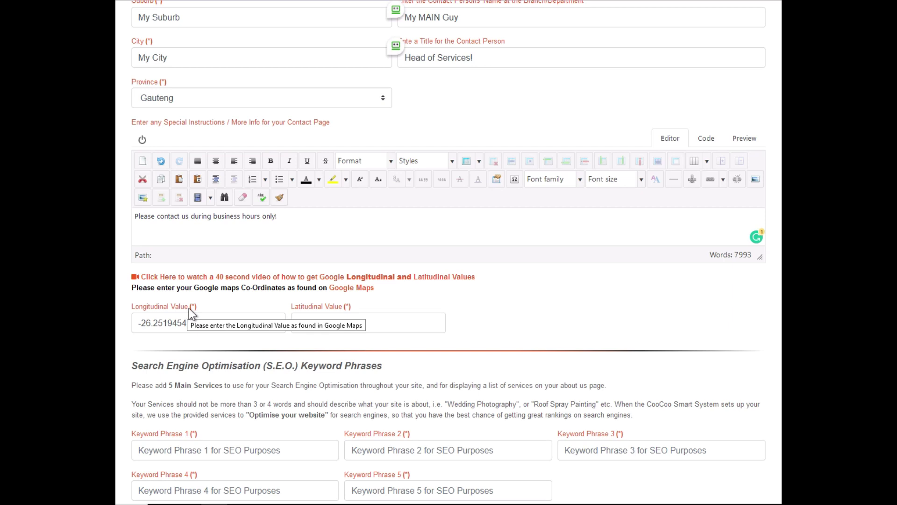
left_click(304, 309)
type("28.182943")
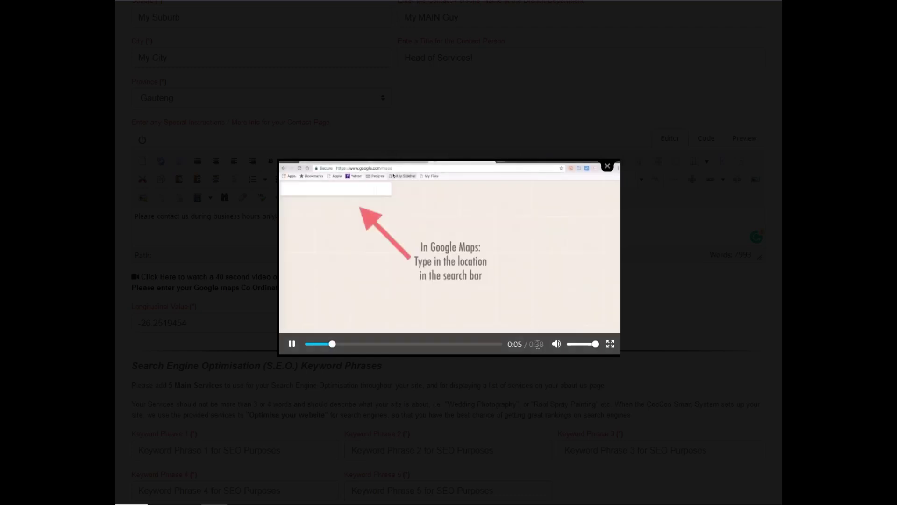
left_click(607, 166)
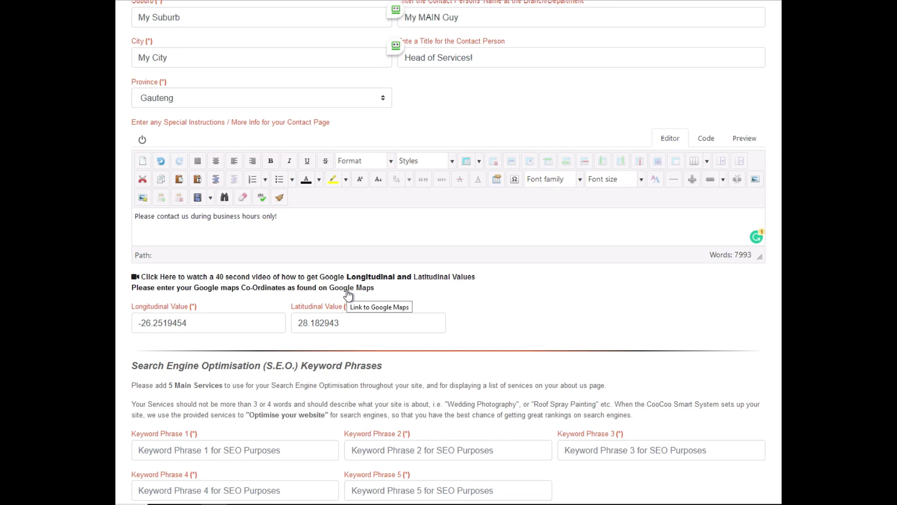
- Review the SEO keyword requirements and fill Keyword Phrase 1 with 'My main keyword here'
scroll(346, 292, "down", 5)
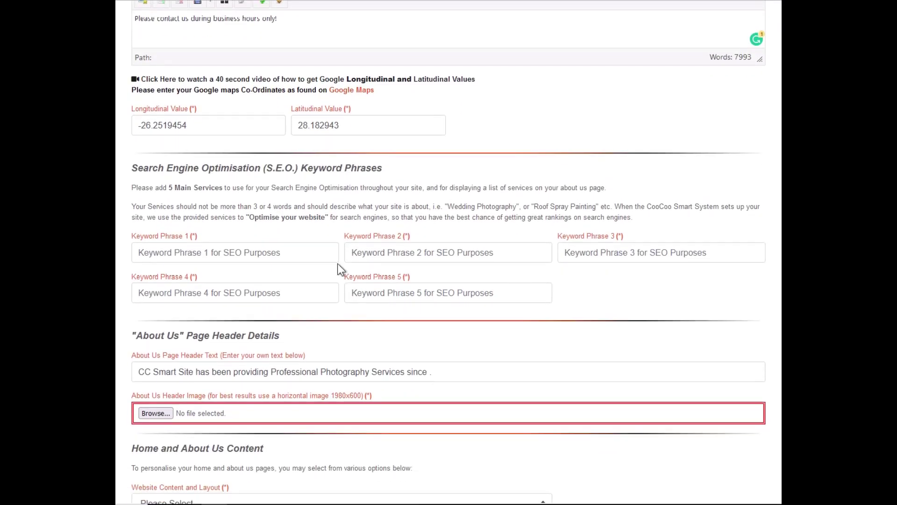
left_click_drag(127, 166, 384, 174)
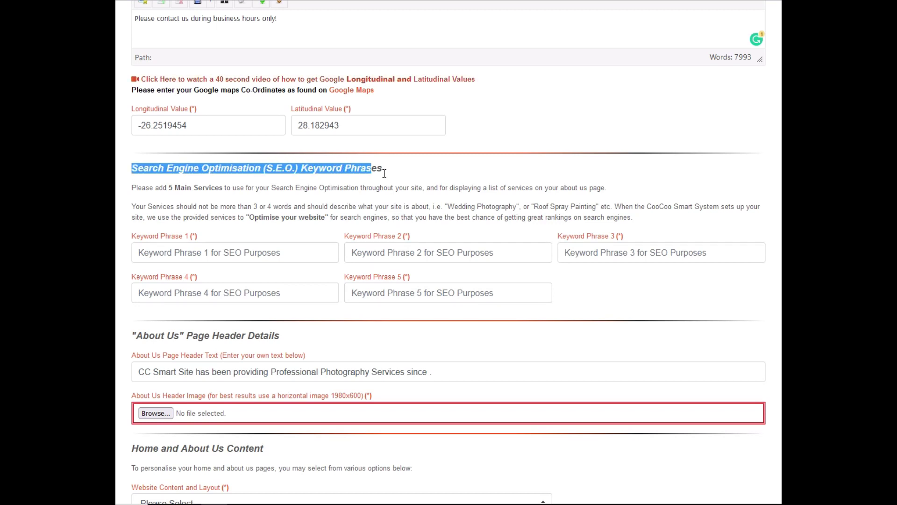
left_click(183, 189)
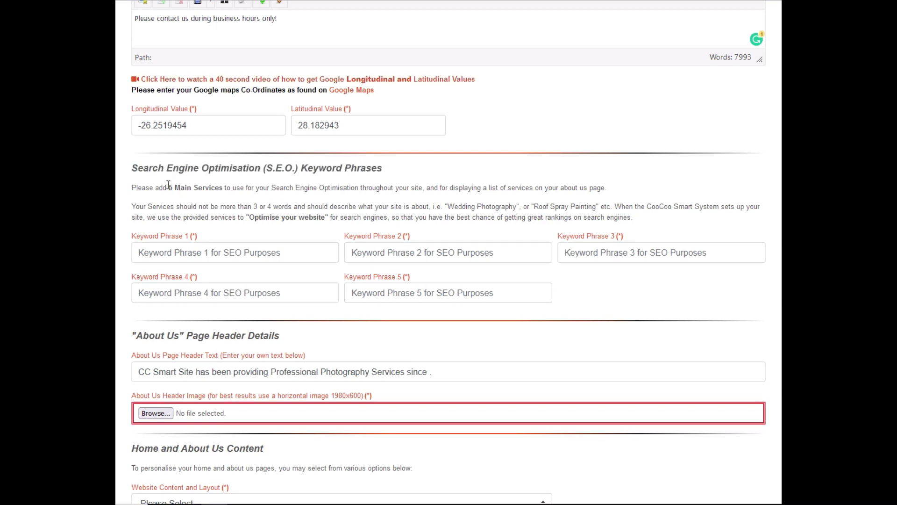
left_click_drag(168, 186, 224, 187)
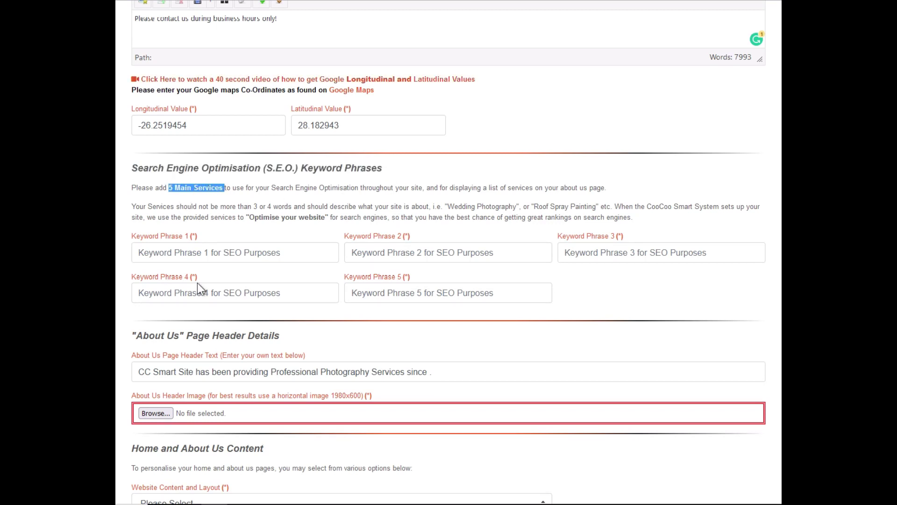
left_click(173, 250)
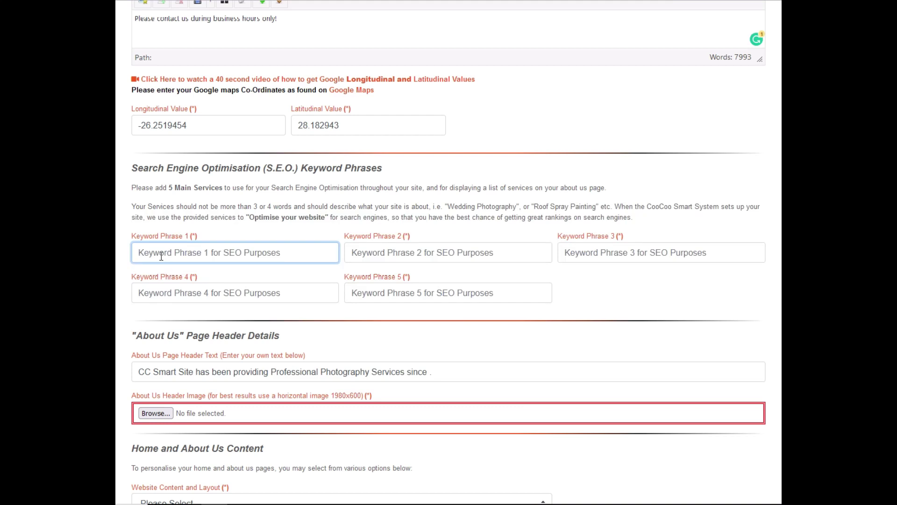
left_click(162, 256)
left_click(161, 268)
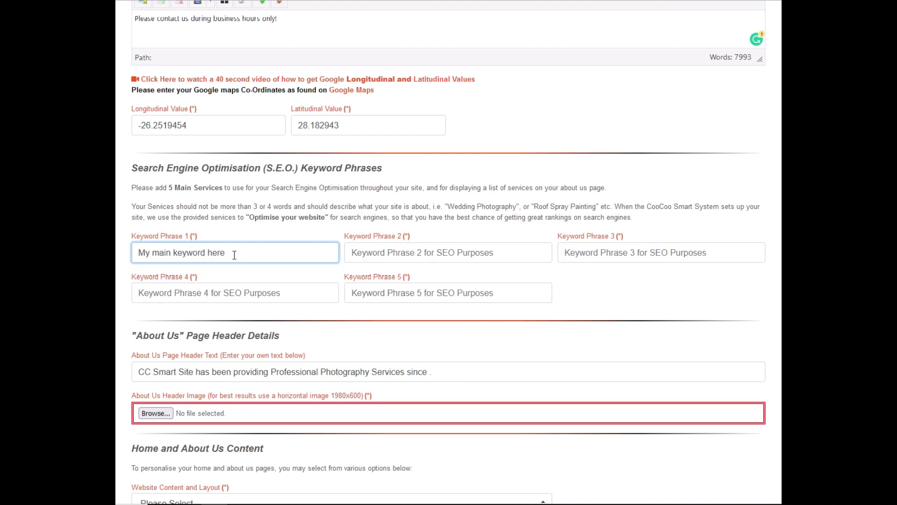
left_click_drag(136, 251, 230, 254)
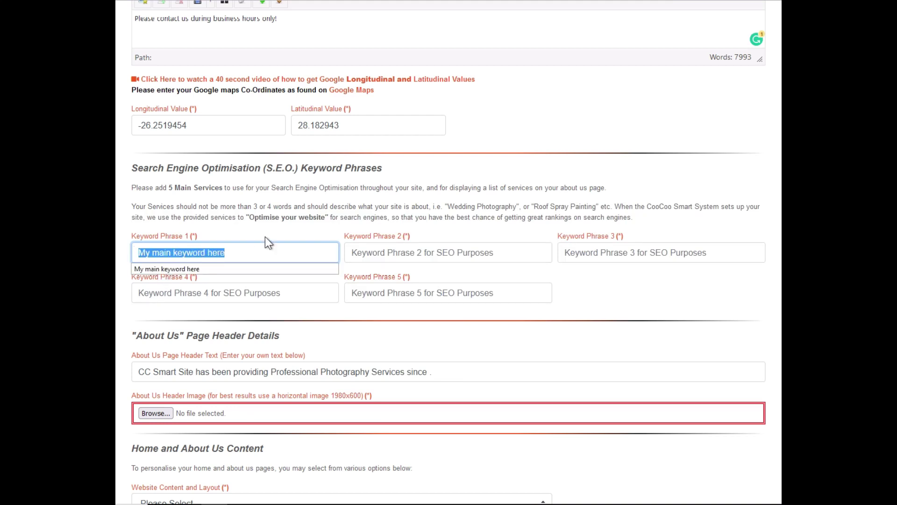
- Fill Keyword Phrases 2 to 5, ending with 'My 5th main keyword here'
left_click(385, 252)
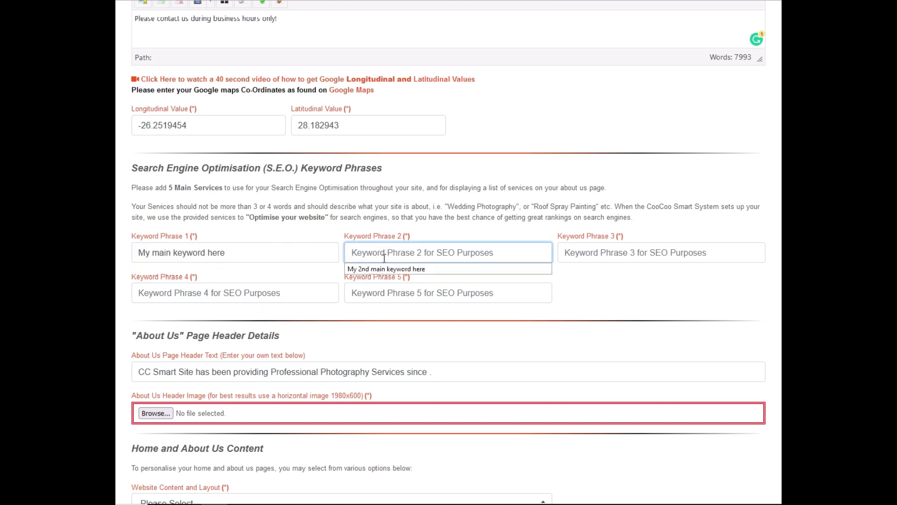
left_click(389, 269)
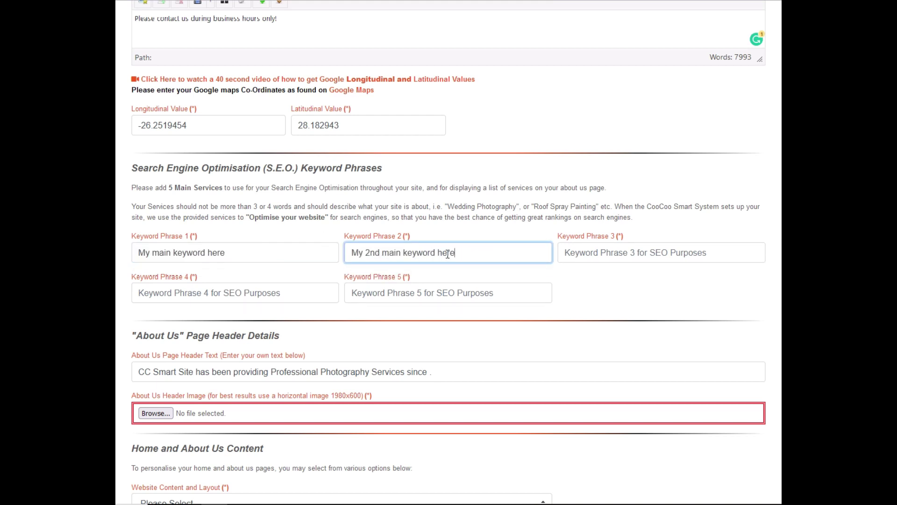
left_click(611, 254)
left_click(604, 269)
type("My 3rd main keyword here")
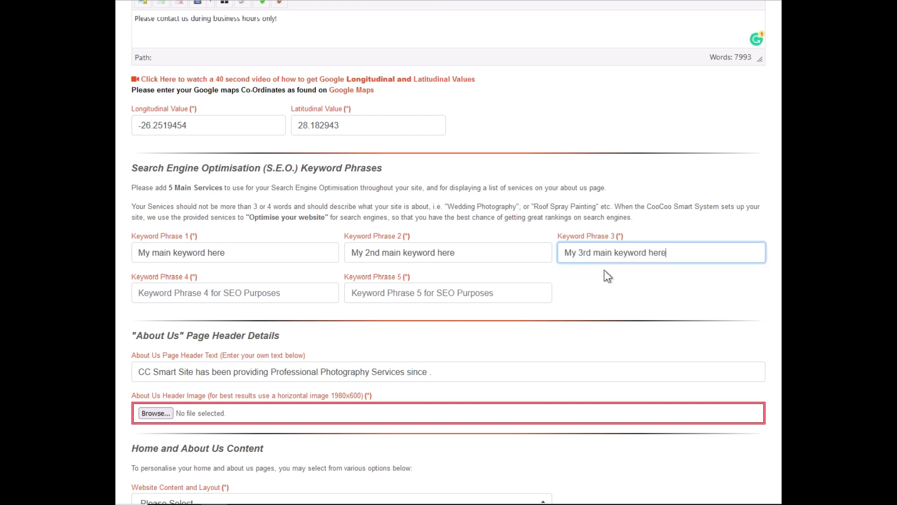
left_click(198, 290)
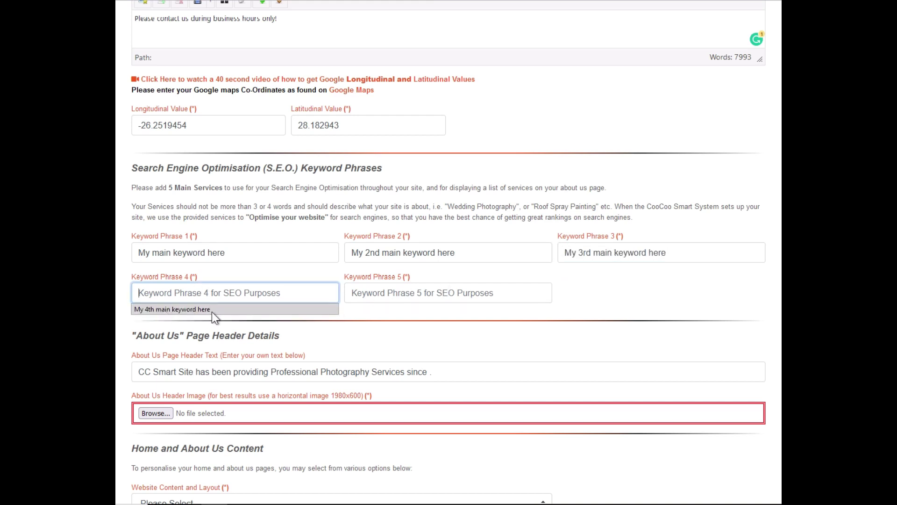
left_click(211, 310)
left_click(433, 292)
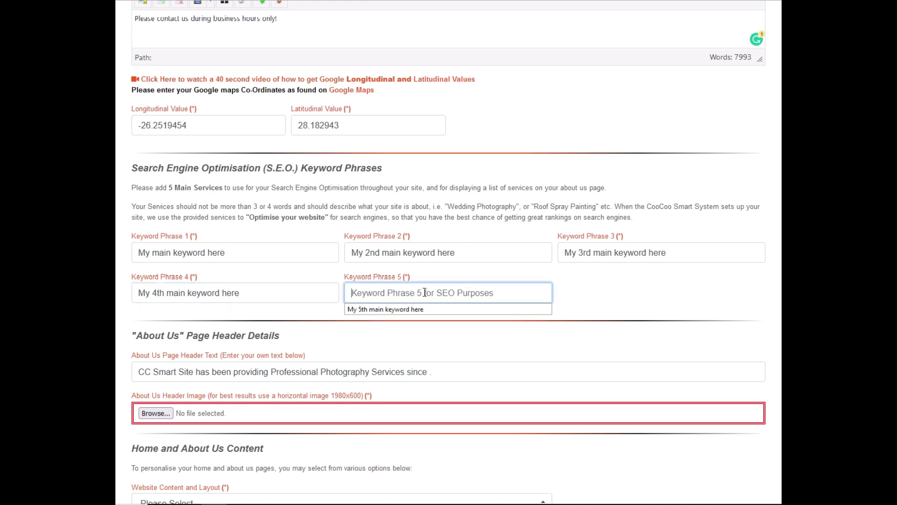
left_click(376, 313)
scroll(375, 312, "down", 2)
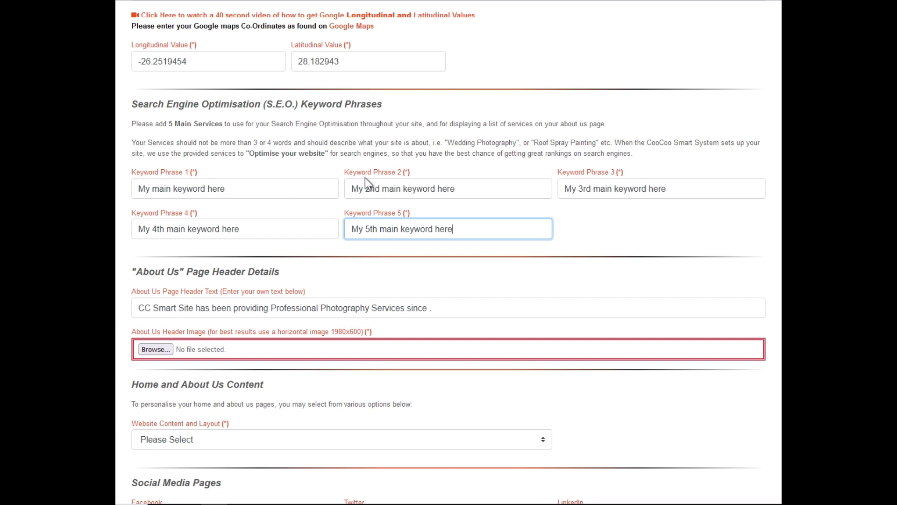
mouse_move(447, 292)
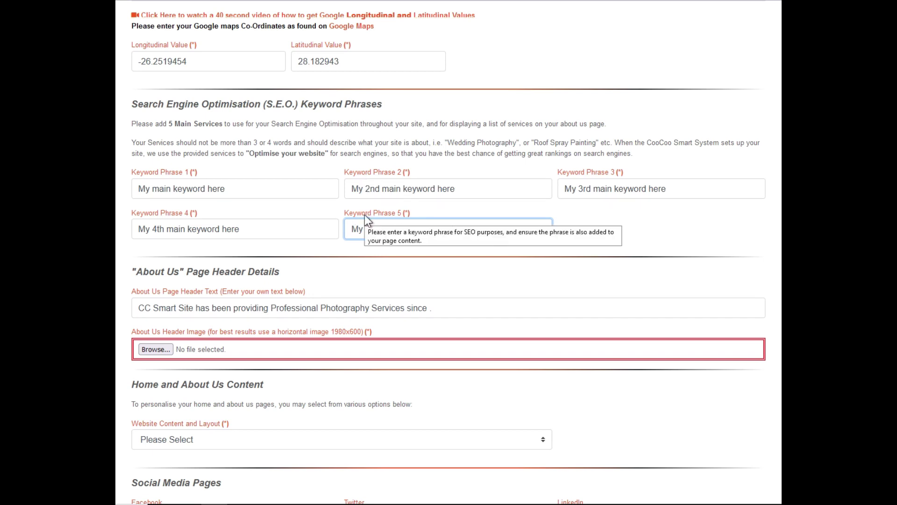
- Retype the header with My Best Company and 'Surprises since 2015.', then attach Logo-3.png
scroll(364, 215, "down", 3)
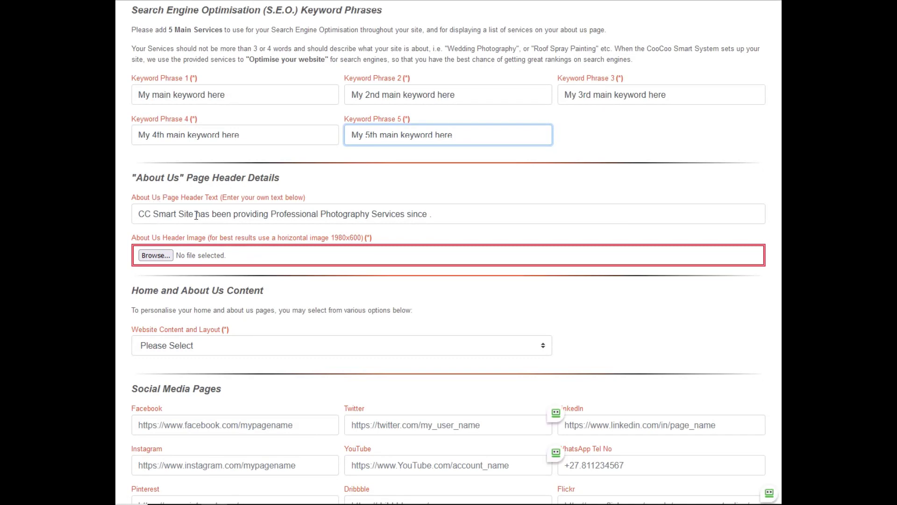
scroll(220, 212, "up", 1)
left_click_drag(193, 223, 117, 222)
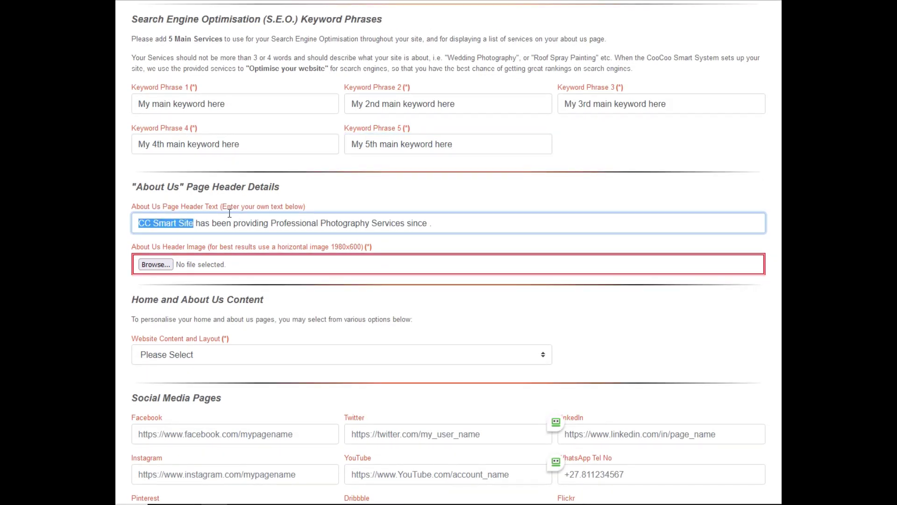
type("My Best Company")
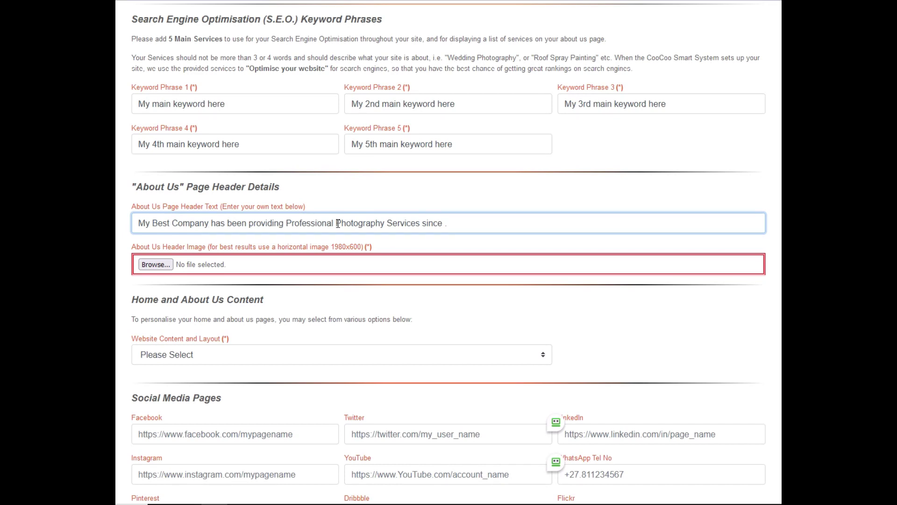
left_click_drag(335, 223, 420, 222)
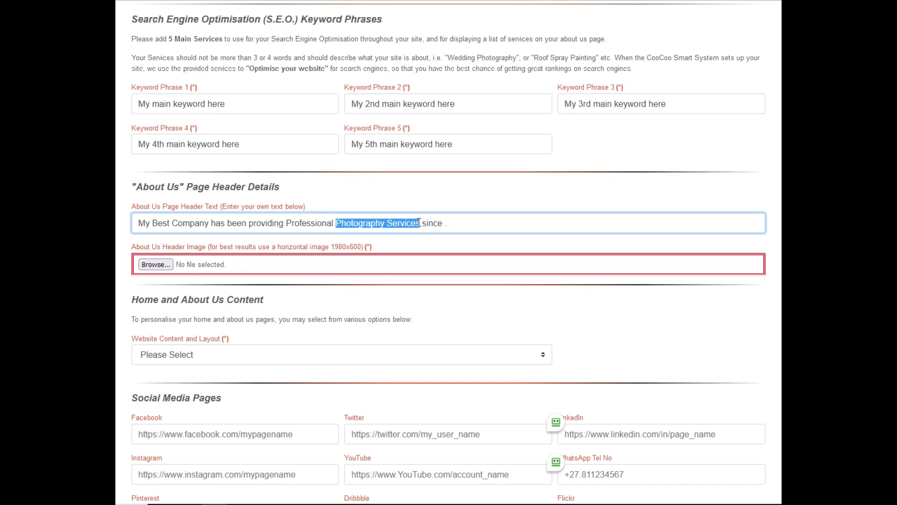
type("Sur")
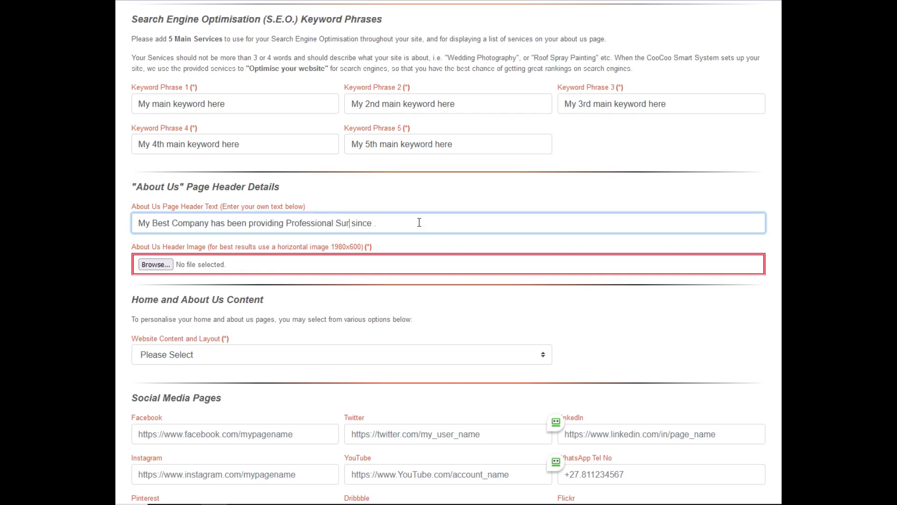
type("prises since ")
type("2015")
mouse_move(333, 248)
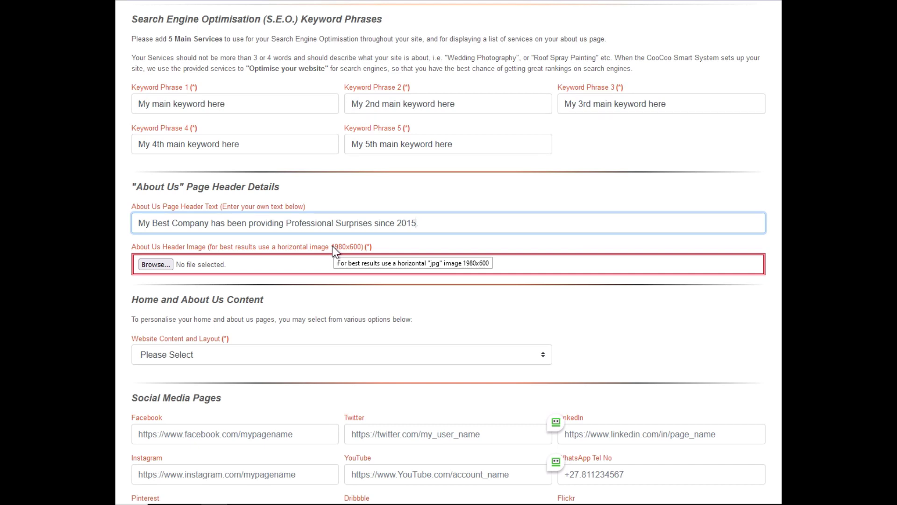
type(".")
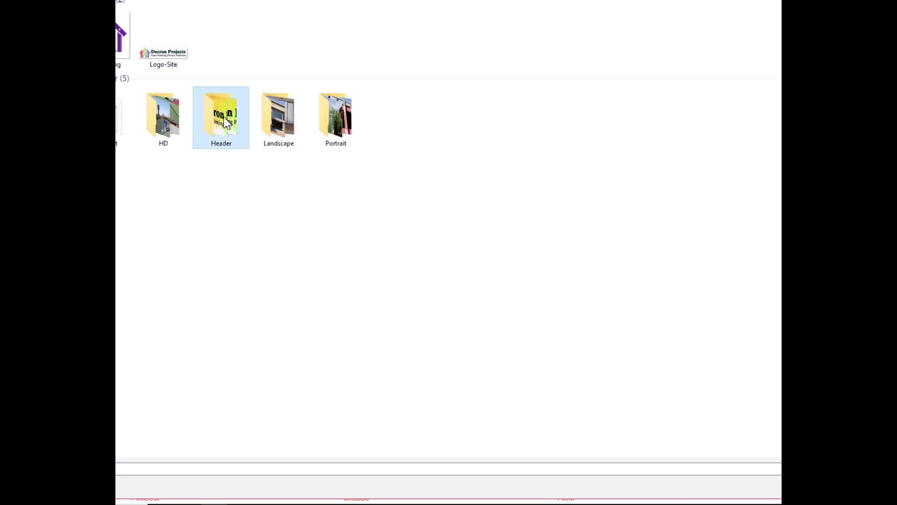
double_click(122, 37)
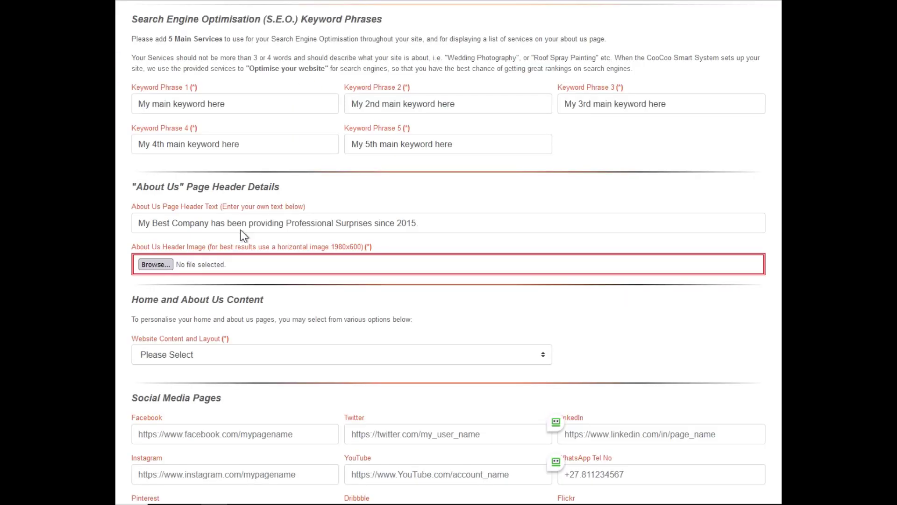
- Scroll to the Website Content and Layout dropdown and open its layout options
scroll(384, 236, "down", 1)
scroll(383, 236, "down", 1)
scroll(383, 239, "down", 3)
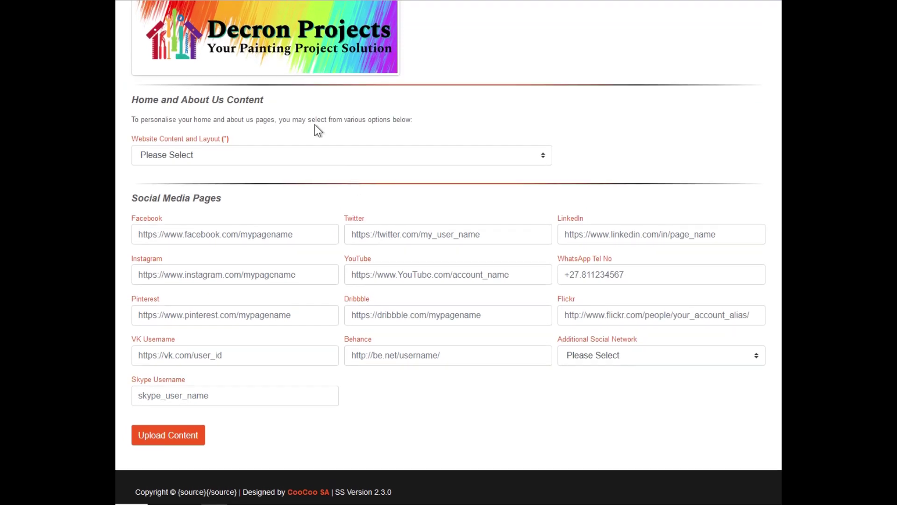
scroll(277, 145, "up", 1)
scroll(275, 147, "down", 1)
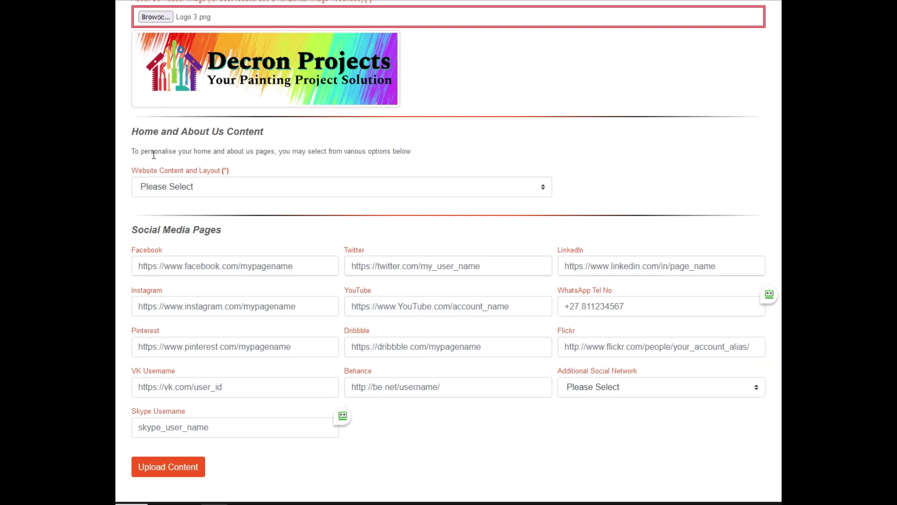
left_click(169, 184)
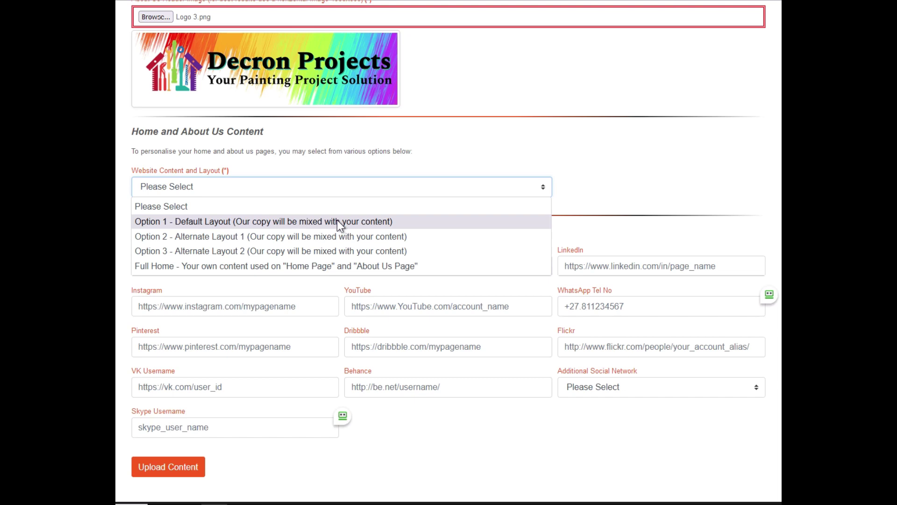
- Choose the Option 2 - Alternate Layout 1 layout and the mixed custom-and-own About Us content layout
left_click(336, 236)
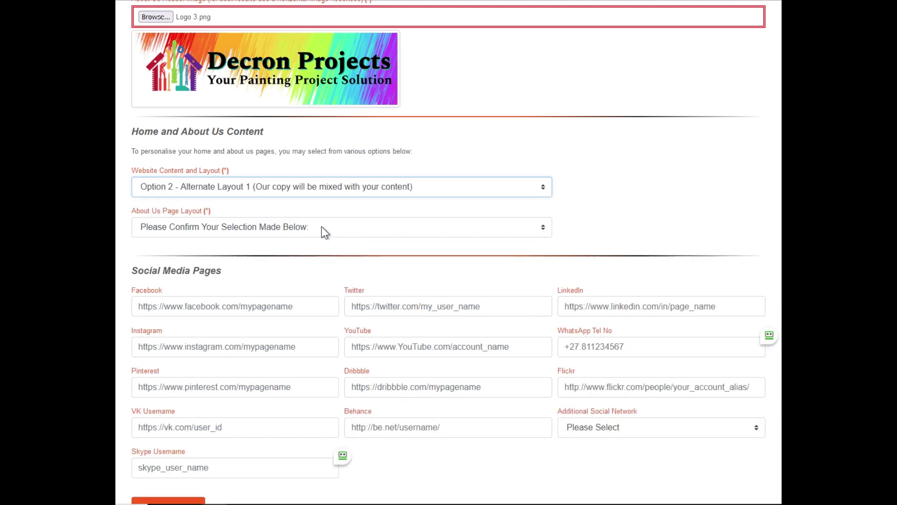
left_click(321, 227)
left_click(300, 260)
scroll(298, 261, "down", 3)
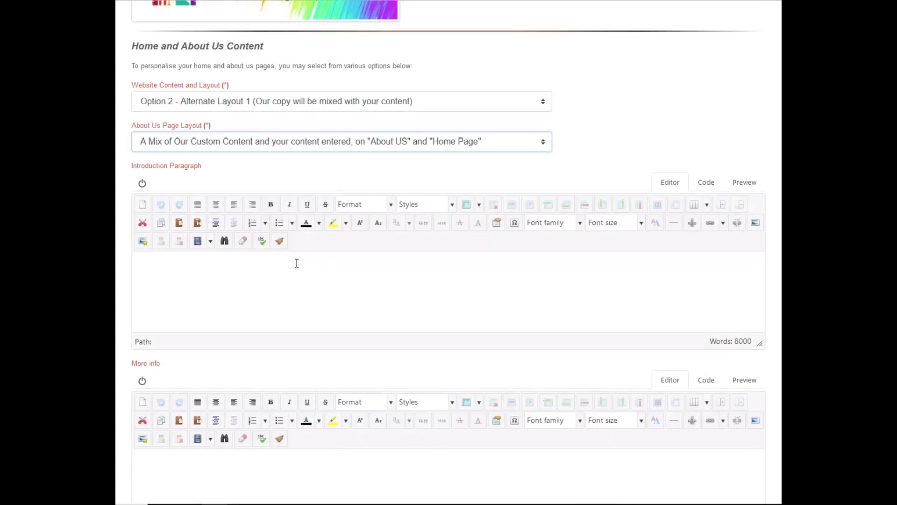
- Fill the Introduction Paragraph editor with many pasted copies of the text 'Introduction Paragraph'
left_click(296, 263)
left_click_drag(216, 169, 119, 168)
key("ctrl+c")
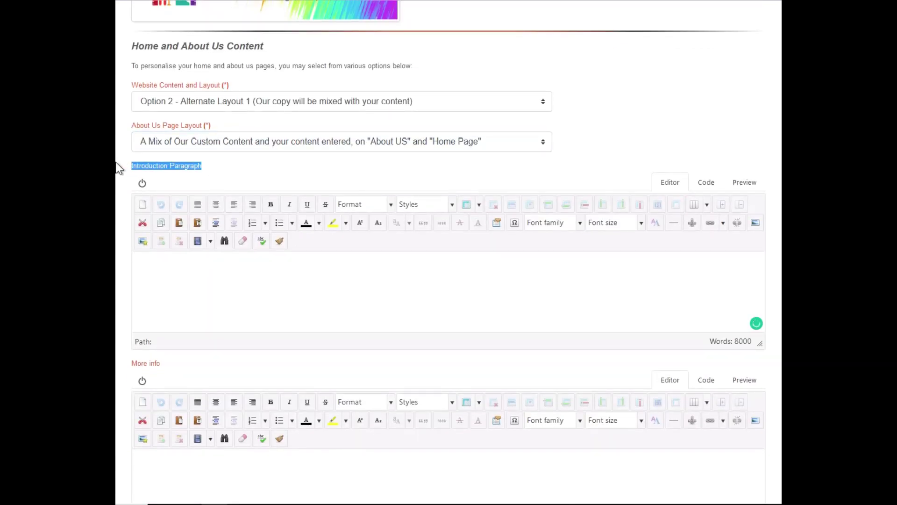
left_click(243, 264)
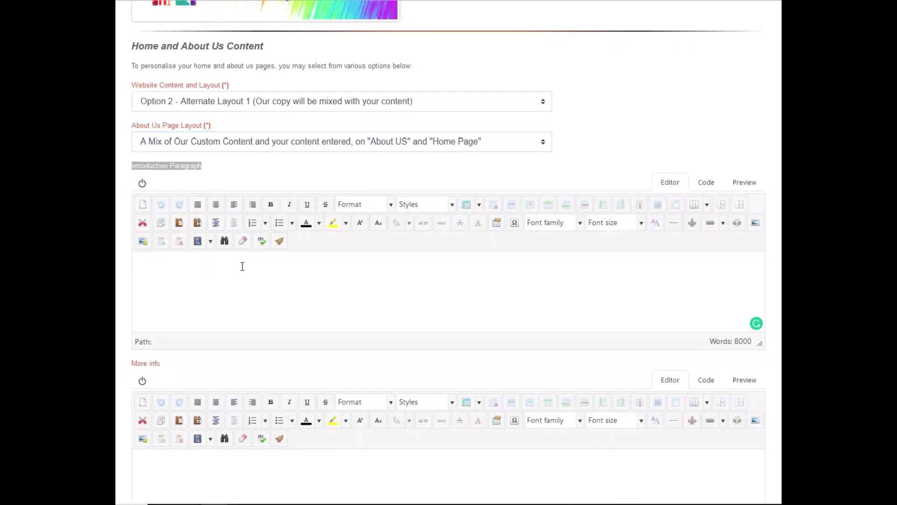
key("ctrl+v")
key("ctrl+a")
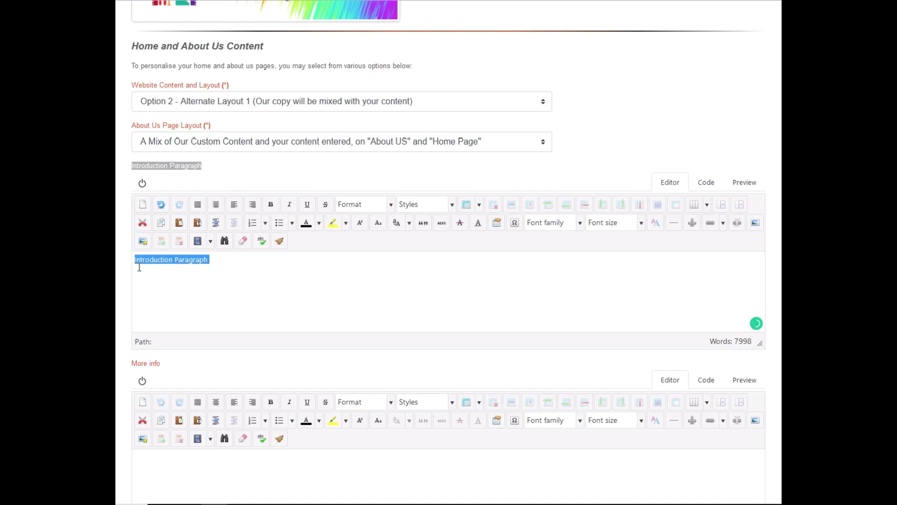
left_click(253, 264)
key("ctrl+v")
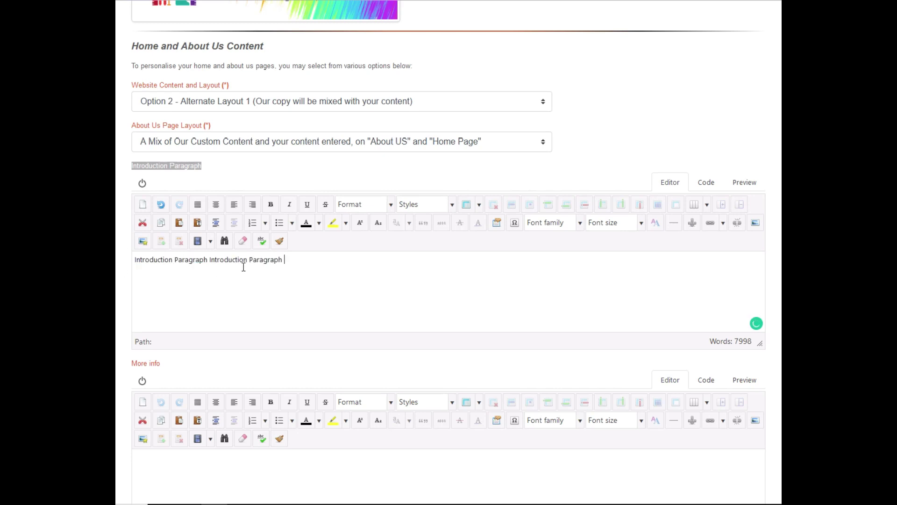
key("ctrl+v")
key("ctrl+v")
key("ctrl+v")
key("ctrl+v")
key("ctrl+v")
key("ctrl+v")
key("ctrl+v")
key("ctrl+v")
key("ctrl+v")
key("ctrl+v")
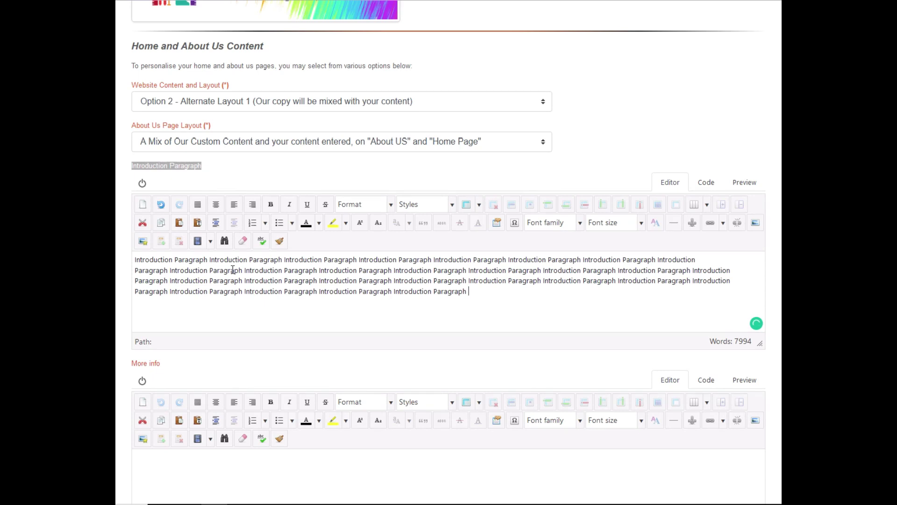
key("ctrl+v")
key("ctrl+v")
key("ctrl+v")
key("ctrl+v")
key("ctrl+v")
key("ctrl+v")
key("ctrl+v")
key("ctrl+v")
key("ctrl+v")
key("ctrl+v")
key("ctrl+v")
key("ctrl+v")
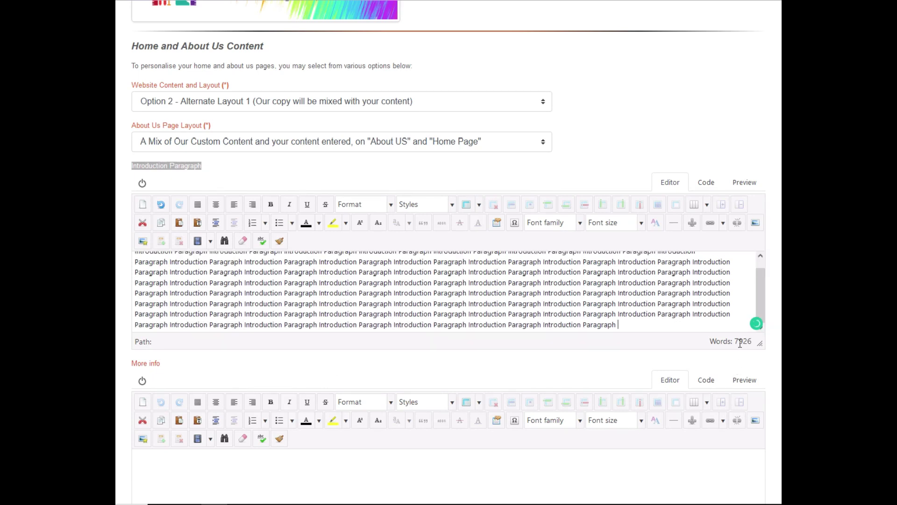
key("ctrl+v")
key("ctrl+v")
key("ctrl+v")
key("ctrl+v")
key("ctrl+v")
key("ctrl+v")
key("ctrl+v")
key("ctrl+v")
key("ctrl+v")
key("ctrl+v")
key("ctrl+v")
key("ctrl+v")
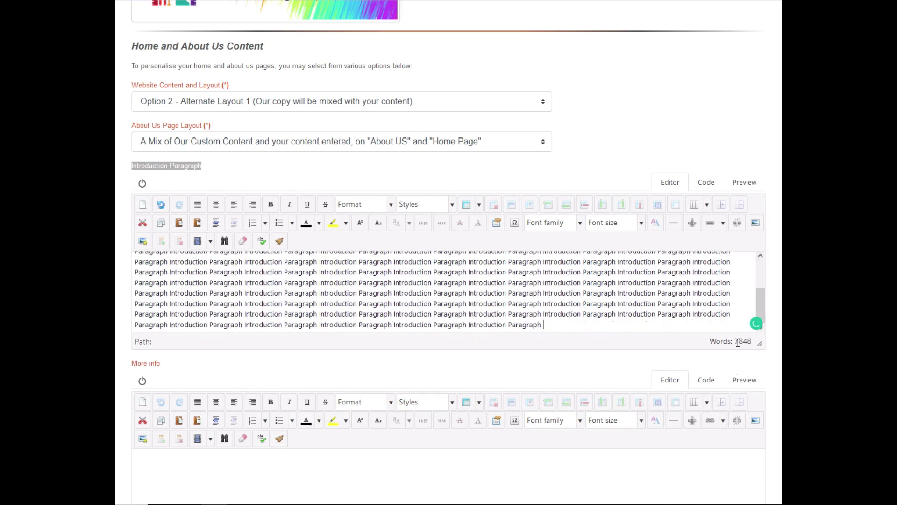
key("ctrl+v")
key("ctrl+v")
key("ctrl+v")
key("ctrl+v")
key("ctrl+v")
key("ctrl+v")
key("ctrl+v")
key("ctrl+v")
key("ctrl+v")
key("ctrl+v")
key("ctrl+v")
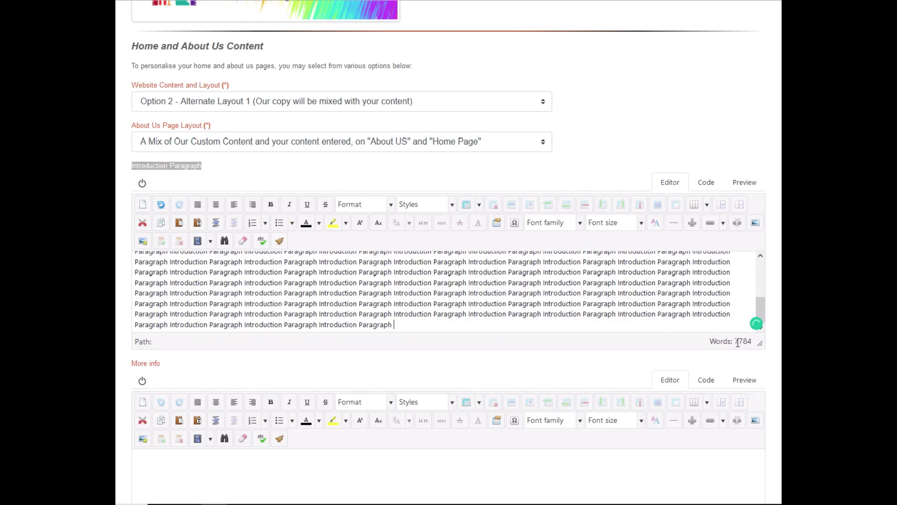
key("ctrl+v")
scroll(498, 329, "down", 2)
scroll(388, 270, "down", 2)
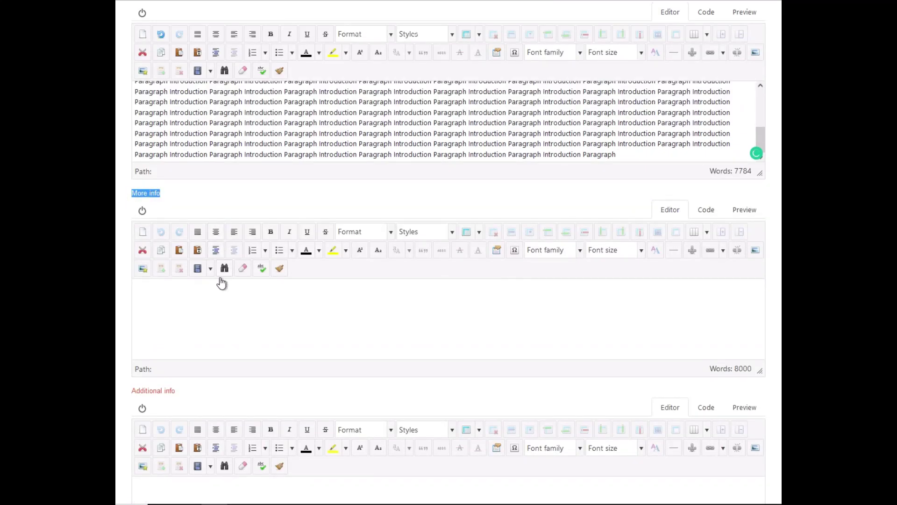
- Fill the More info editor with repeated pasted copies of 'More info'
left_click(222, 303)
type("More info")
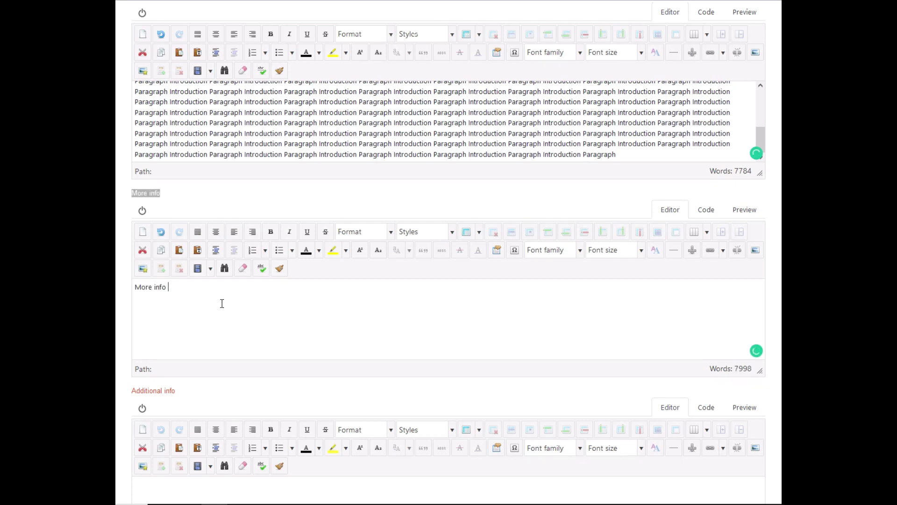
left_click_drag(131, 284, 167, 286)
left_click(116, 290)
key("ctrl+a")
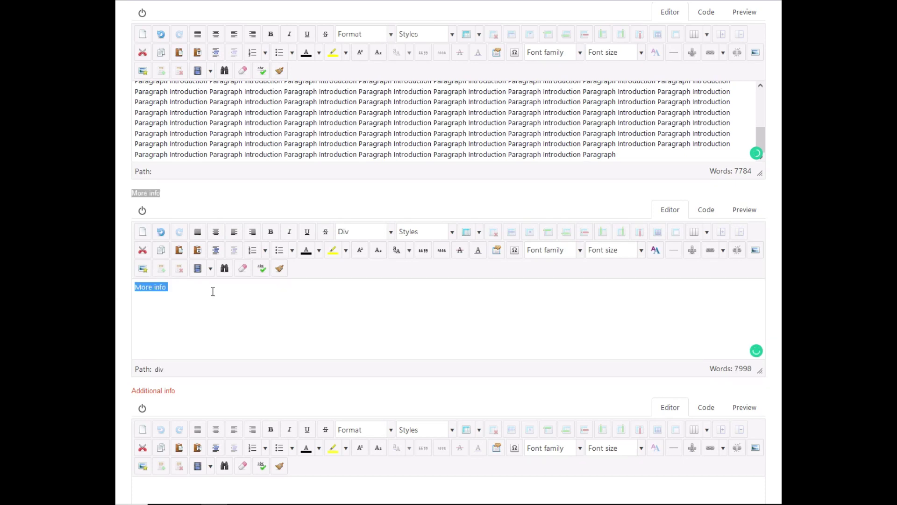
left_click(213, 291)
key("ctrl+v")
key("ctrl+v")
key("ctrl+v")
key("ctrl+v")
key("ctrl+v")
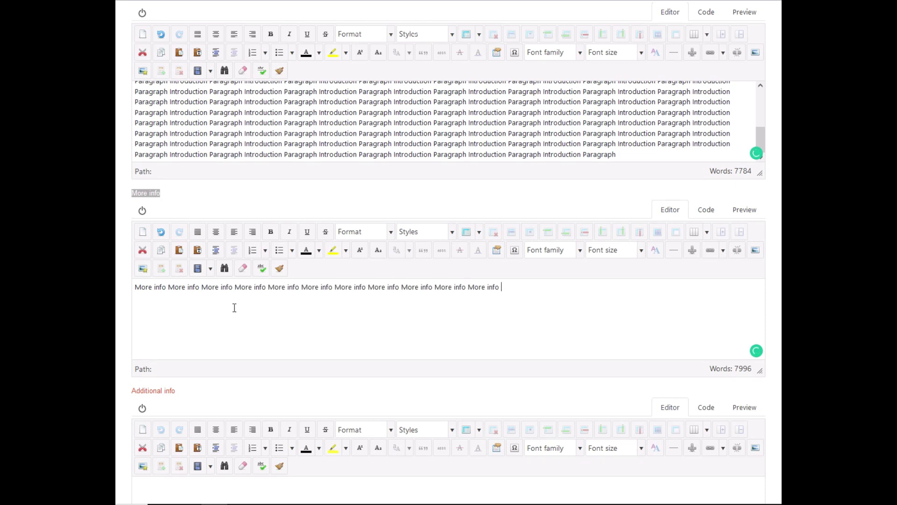
key("ctrl+v")
key("ctrl+v")
key("ctrl+v")
key("ctrl+v")
key("ctrl+v")
key("ctrl+v")
key("ctrl+v")
key("ctrl+v")
key("ctrl+v")
key("ctrl+v")
key("ctrl+v")
key("ctrl+v")
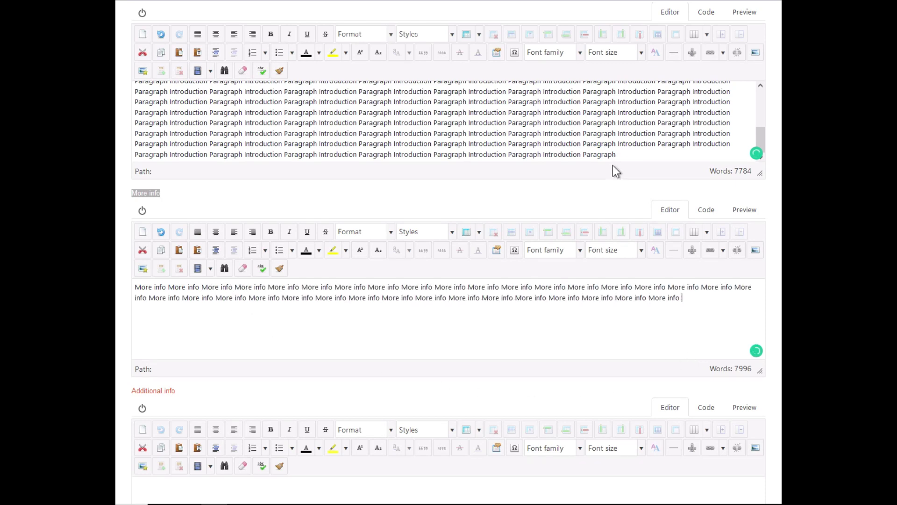
key("ctrl+v")
key("ctrl+v")
key("ctrl+v")
key("ctrl+v")
key("ctrl+v")
key("ctrl+v")
key("ctrl+v")
key("ctrl+v")
key("ctrl+v")
key("ctrl+v")
key("ctrl+v")
key("ctrl+v")
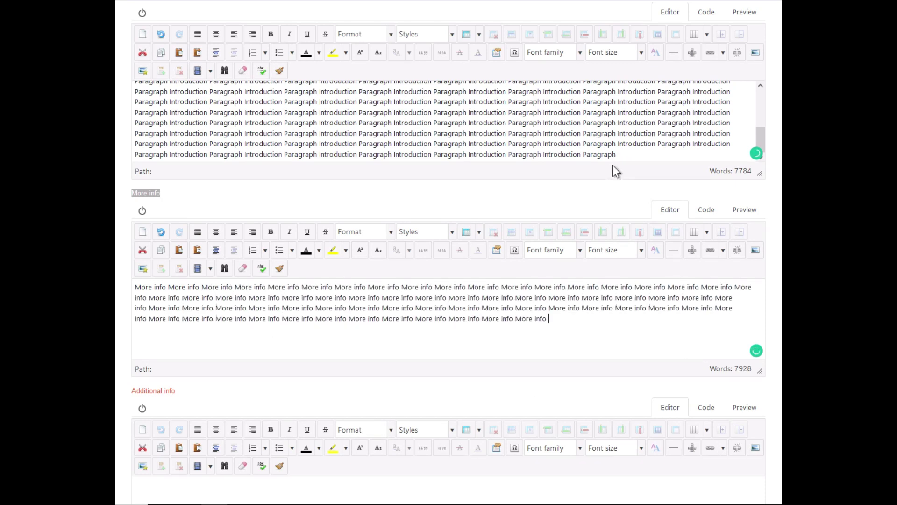
key("ctrl+v")
key("ctrl+v")
key("ctrl+v")
key("ctrl+v")
key("ctrl+v")
key("ctrl+v")
key("ctrl+v")
key("ctrl+v")
key("ctrl+v")
scroll(369, 363, "down", 5)
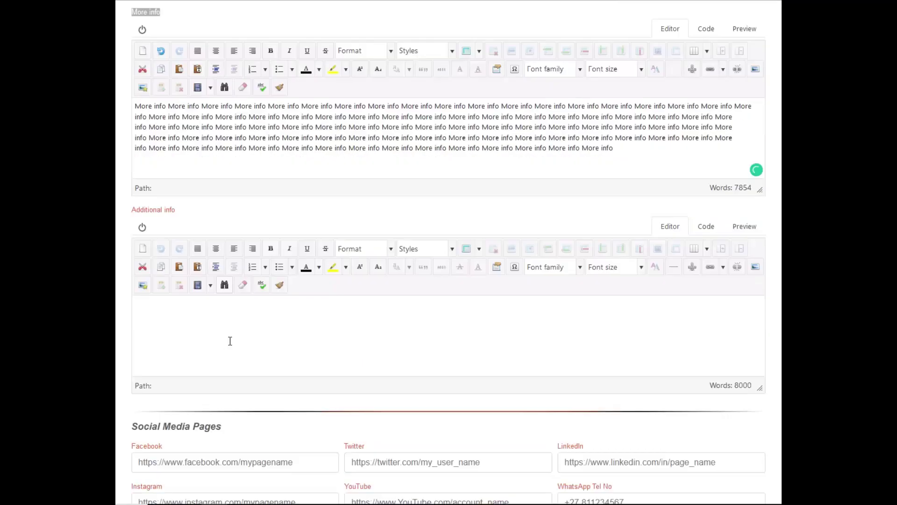
- Fill the Additional info editor with repeated pasted copies of 'Additional info'
left_click_drag(193, 178, 117, 178)
key("ctrl+c")
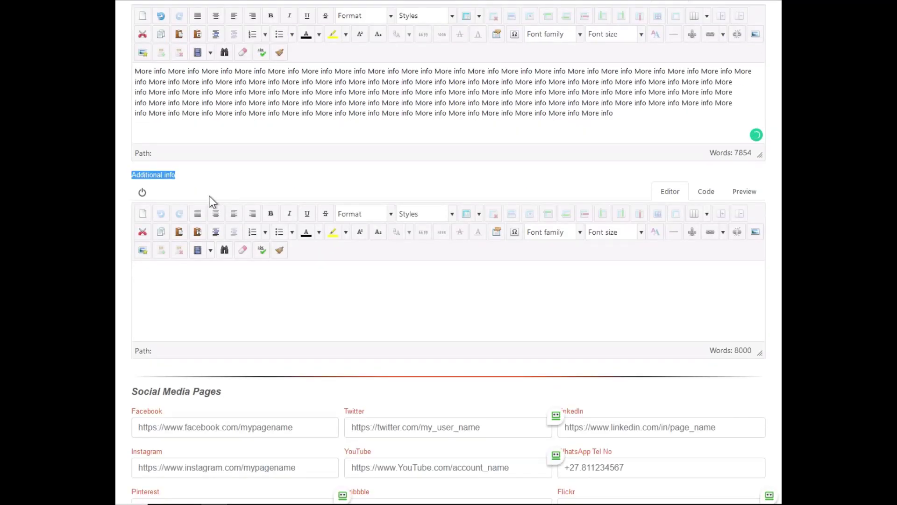
left_click(218, 291)
key("ctrl+v")
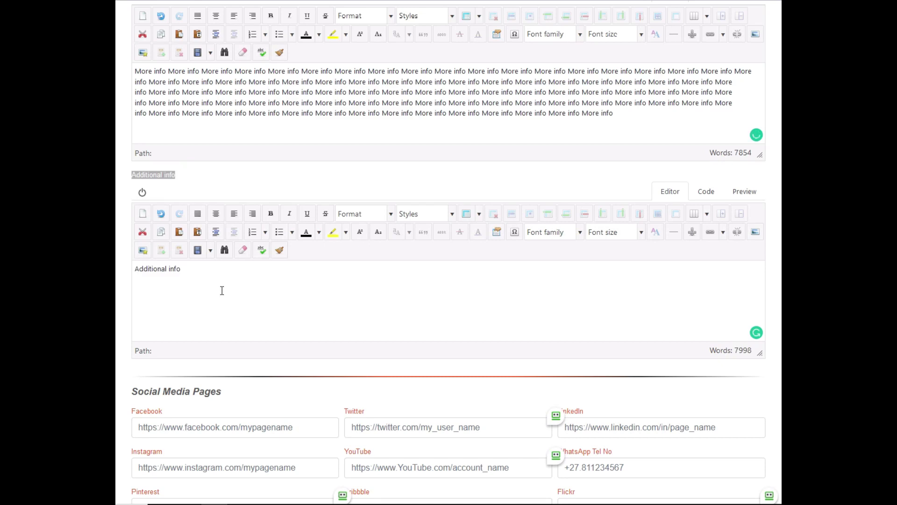
left_click_drag(196, 281, 118, 274)
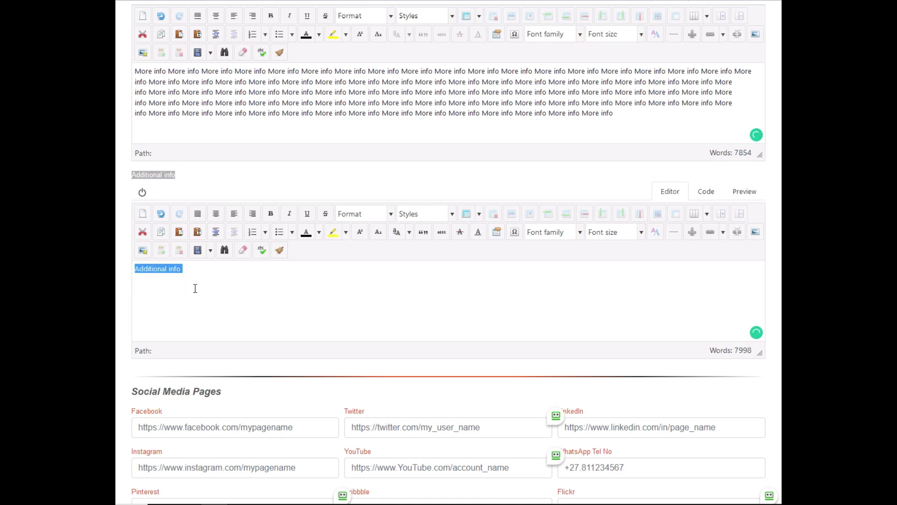
left_click(246, 276)
key("ctrl+v")
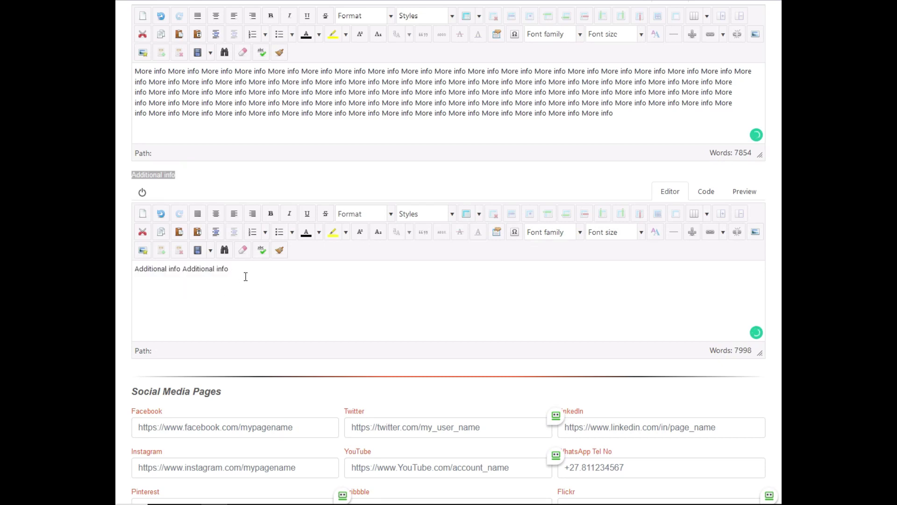
key("ctrl+v")
key("ctrl+v")
key("ctrl+v")
key("ctrl+v")
key("ctrl+v")
key("ctrl+v")
key("ctrl+v")
key("ctrl+v")
key("ctrl+v")
key("ctrl+v")
key("ctrl+v")
key("ctrl+v")
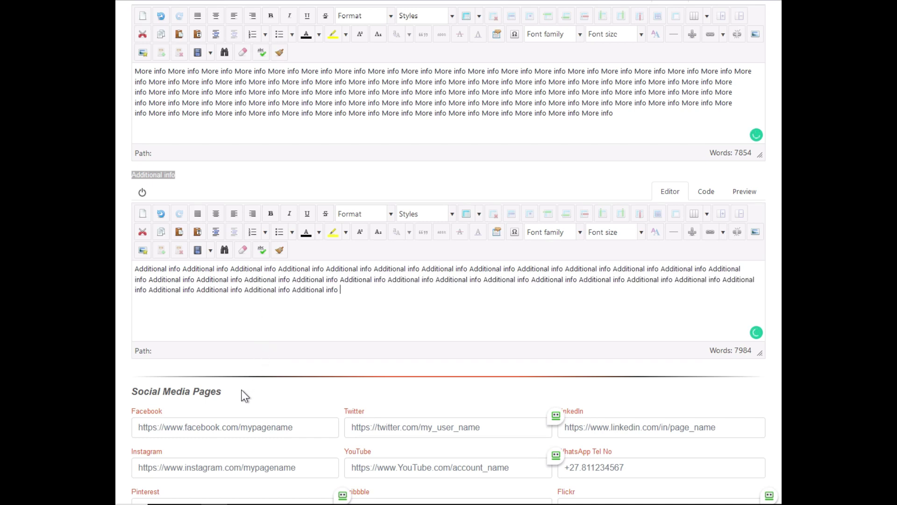
key("ctrl+v")
key("ctrl+v")
key("ctrl+v")
key("ctrl+v")
key("ctrl+v")
key("ctrl+v")
key("ctrl+v")
key("ctrl+v")
key("ctrl+v")
key("ctrl+v")
key("ctrl+v")
key("ctrl+v")
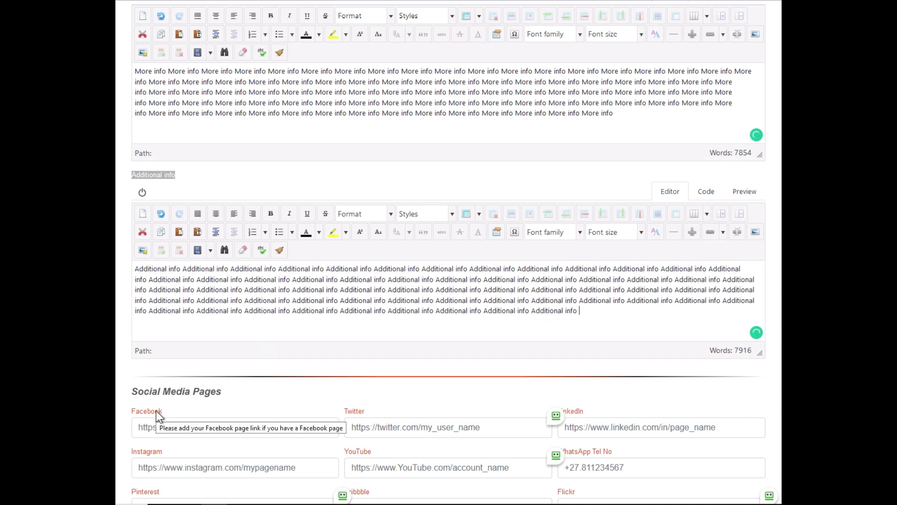
key("ctrl+v")
key("ctrl+v")
key("ctrl+v")
key("ctrl+v")
key("ctrl+v")
key("ctrl+v")
key("ctrl+v")
key("ctrl+v")
key("ctrl+v")
key("ctrl+v")
key("ctrl+v")
key("ctrl+v")
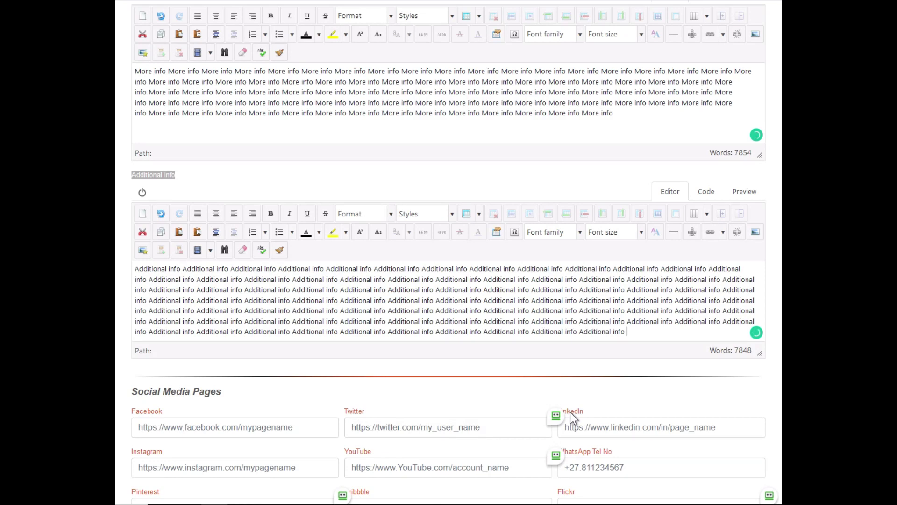
key("ctrl+v")
key("ctrl+v")
key("ctrl+v")
key("ctrl+v")
key("ctrl+v")
key("ctrl+v")
scroll(550, 378, "down", 3)
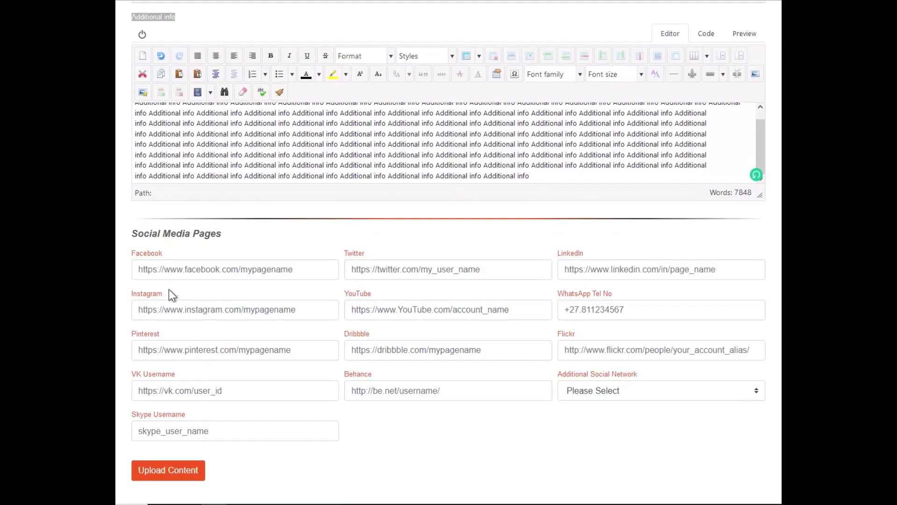
scroll(171, 322, "down", 1)
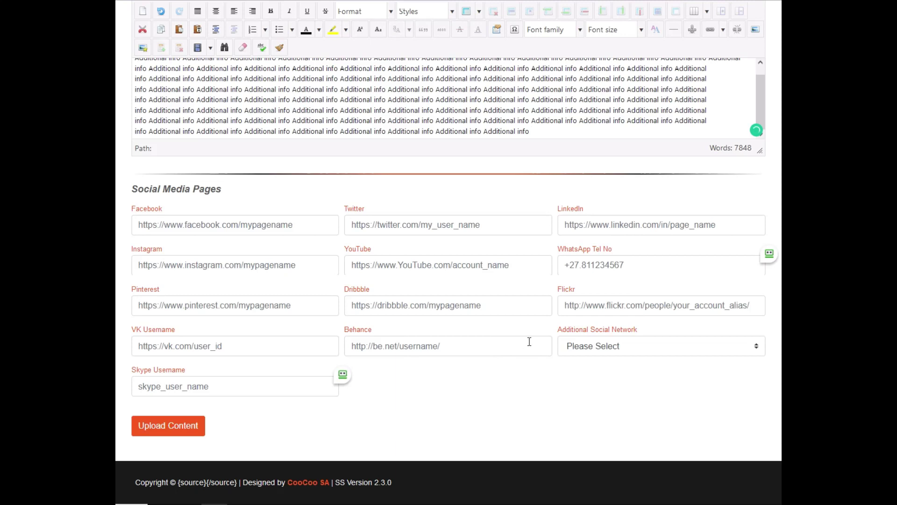
left_click(580, 351)
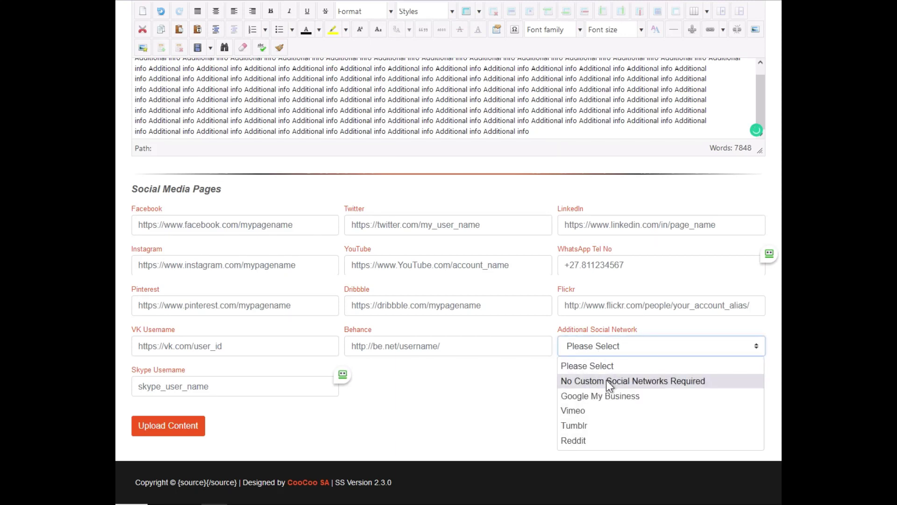
left_click(608, 395)
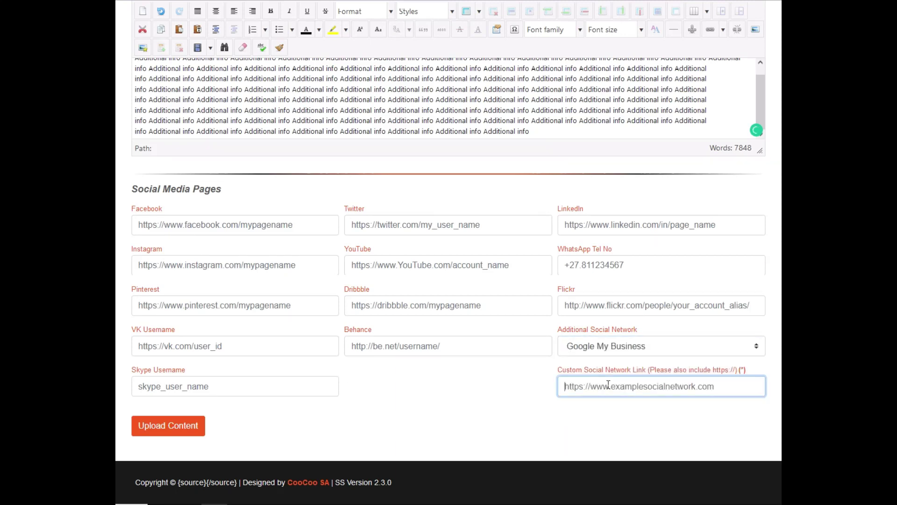
left_click(605, 402)
type("http://mygoogle.com")
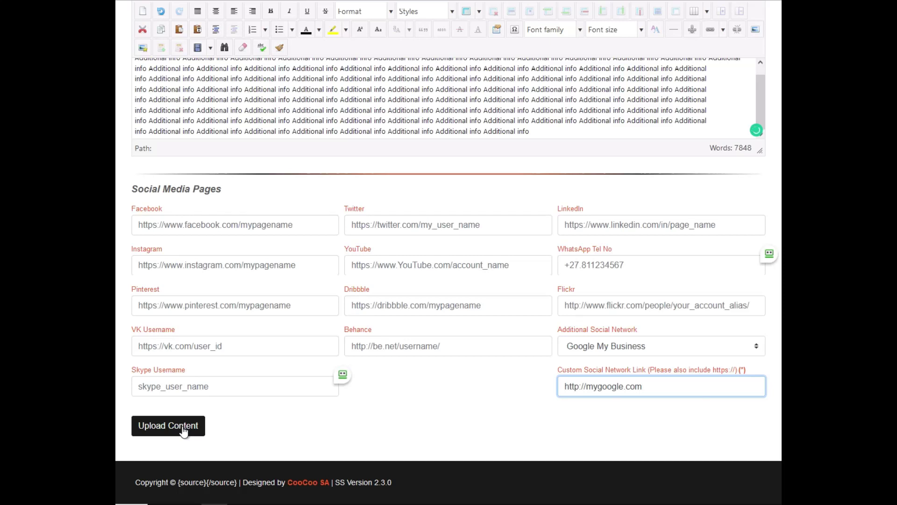
- Upload the completed setup form content
left_click(183, 428)
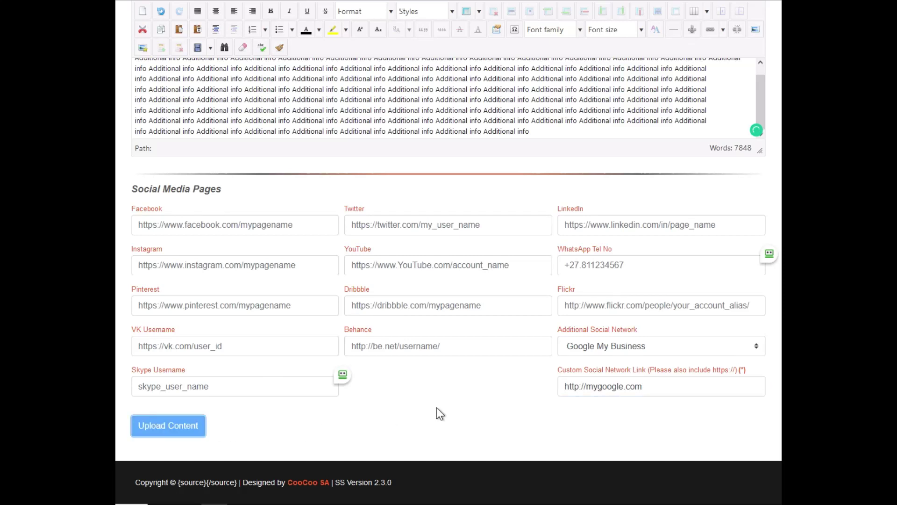